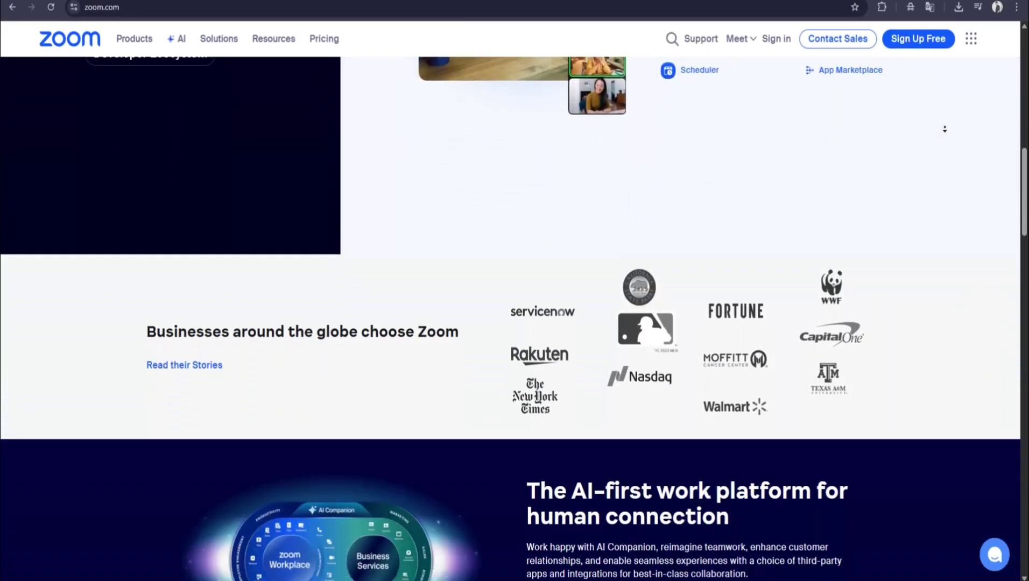
scroll(944, 129, down, 15)
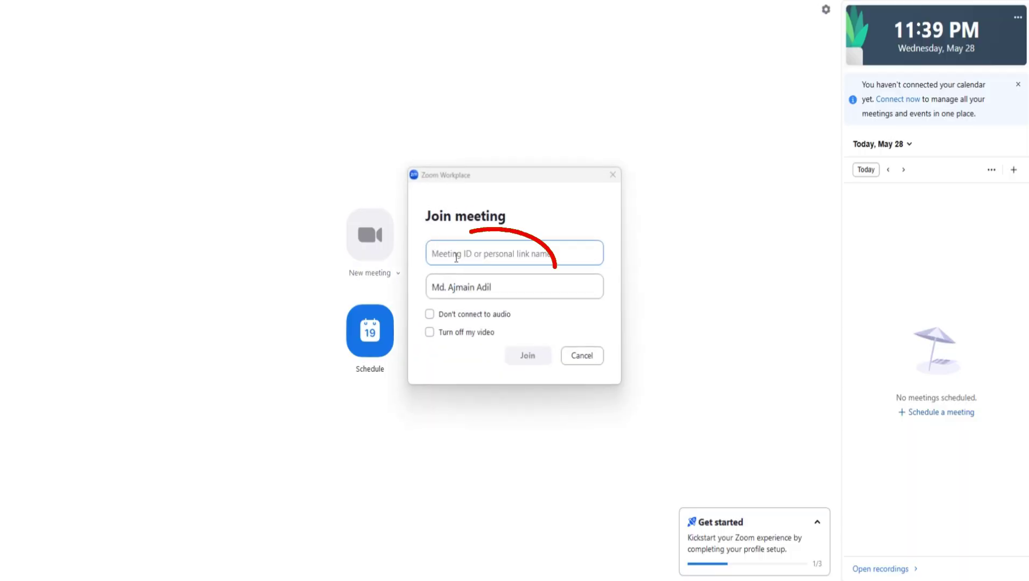
Dismiss the Join meeting dialog, then preview and close the Schedule meeting window.
click(612, 174)
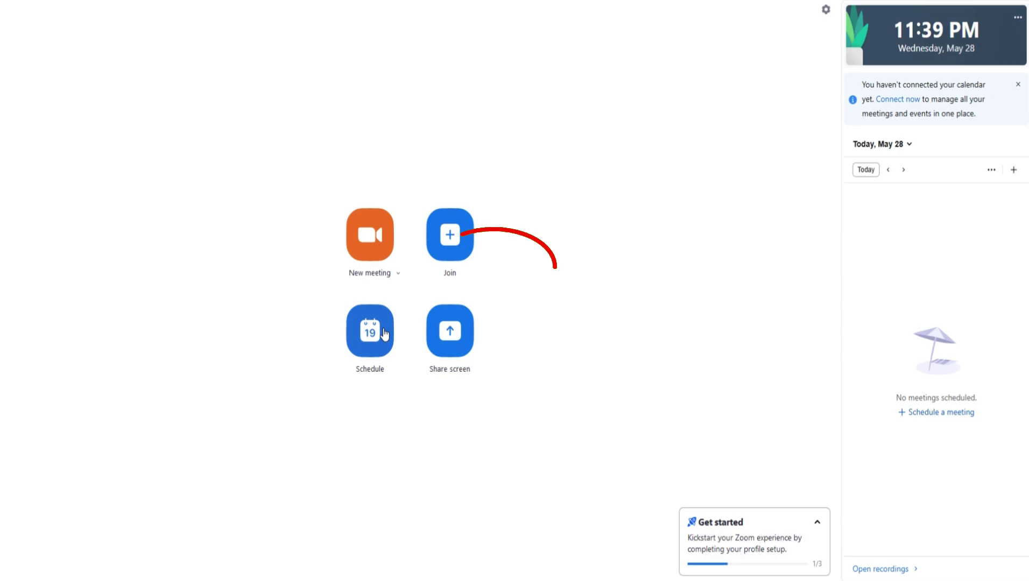
click(377, 330)
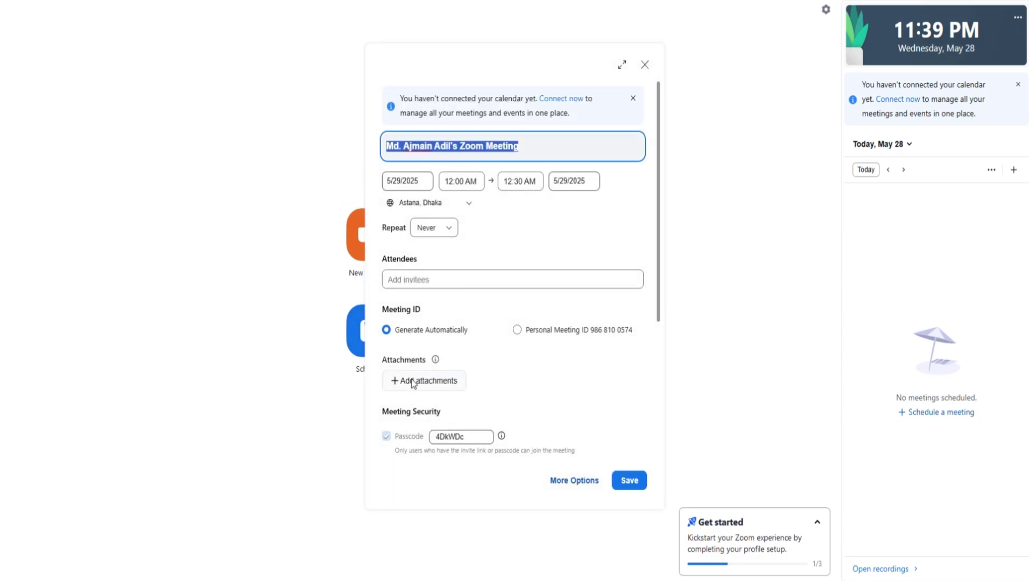
click(644, 66)
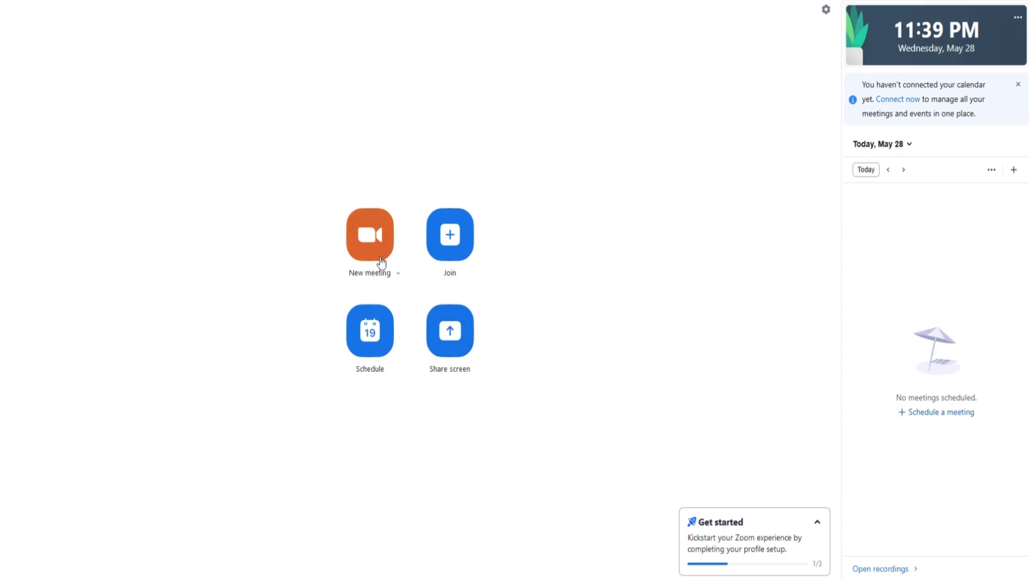
Start a new instant meeting after checking the microphone and camera options in the preview.
click(376, 239)
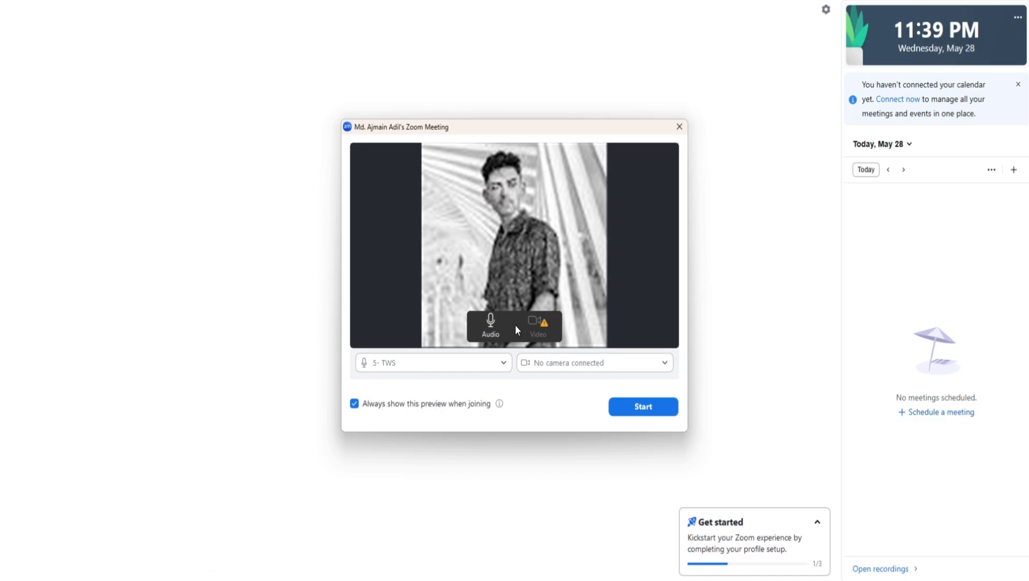
click(499, 363)
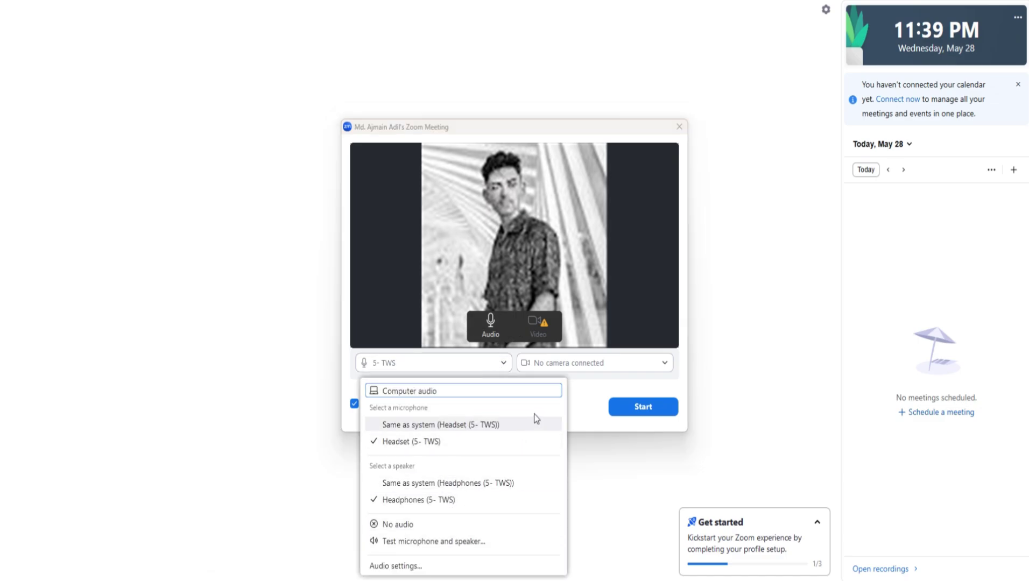
click(590, 369)
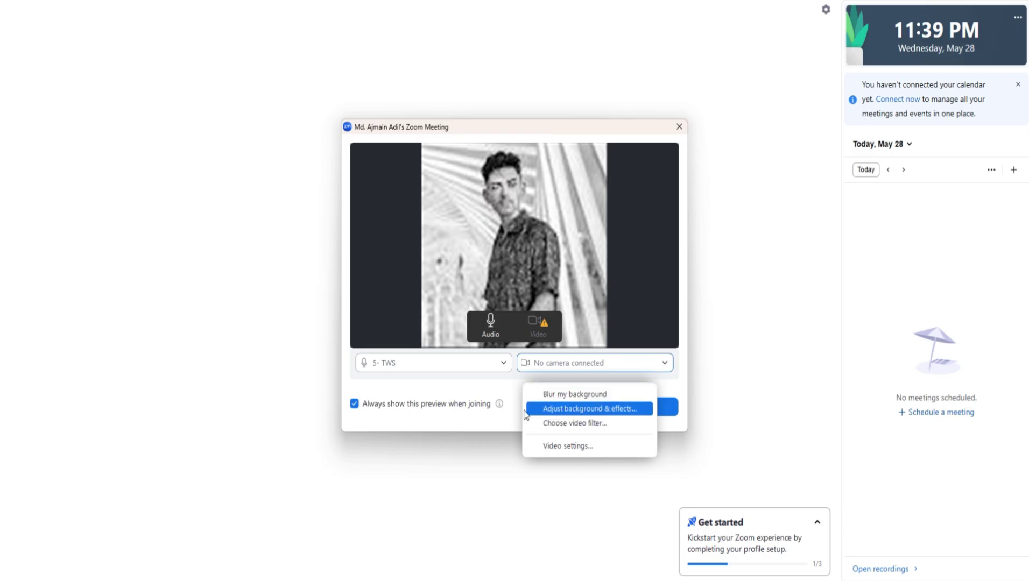
click(499, 383)
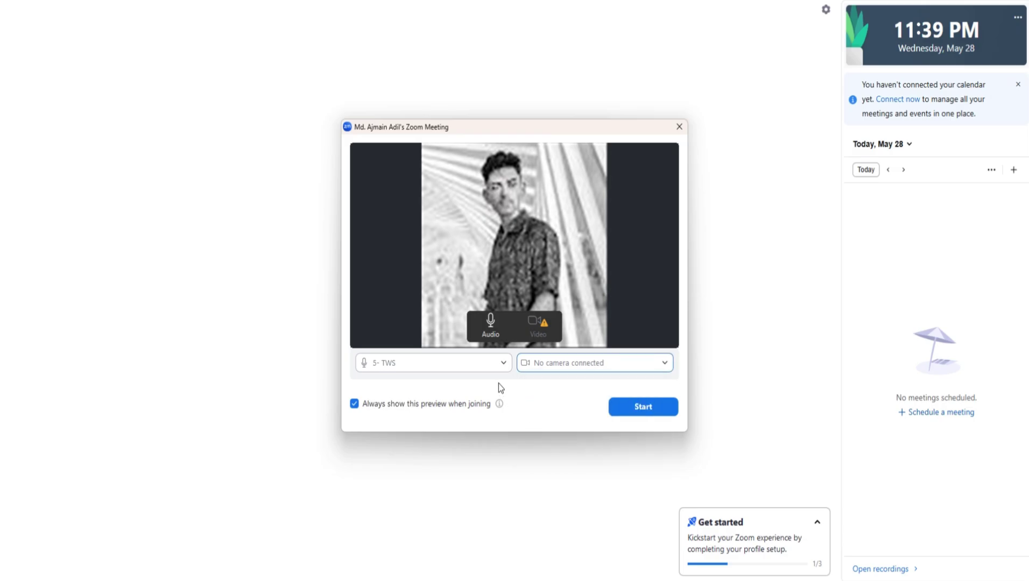
click(625, 410)
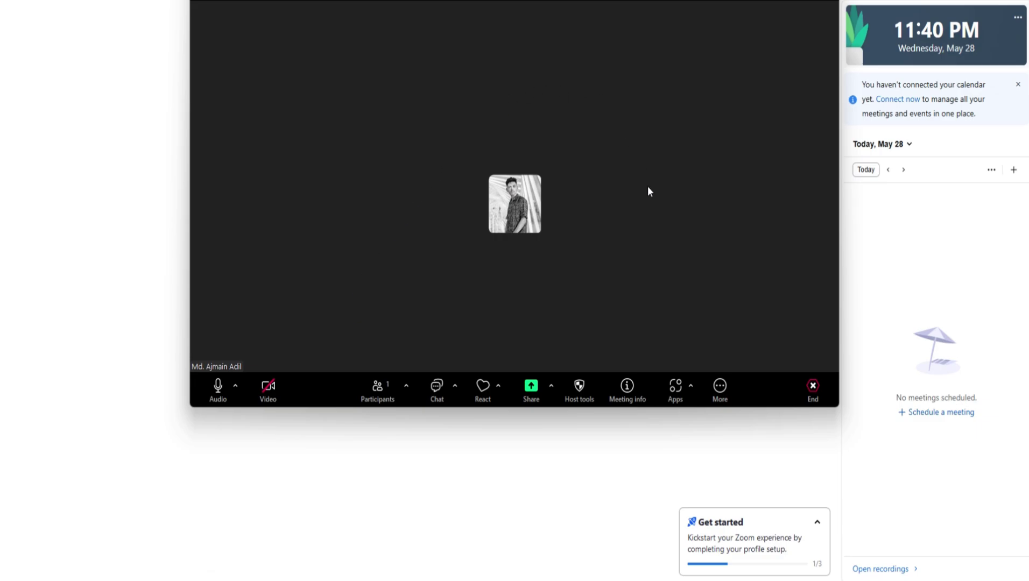
Bring the meeting window fully on screen, mute the microphone and open the Participants panel.
mouse_move(525, 0)
mouse_down()
mouse_move(508, 112)
mouse_move(506, 99)
mouse_up()
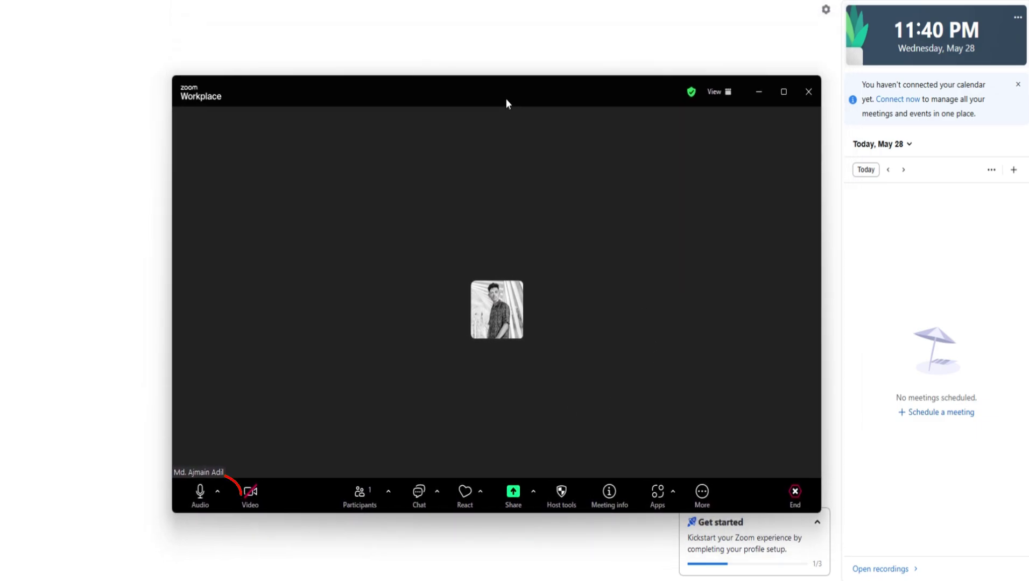
click(205, 493)
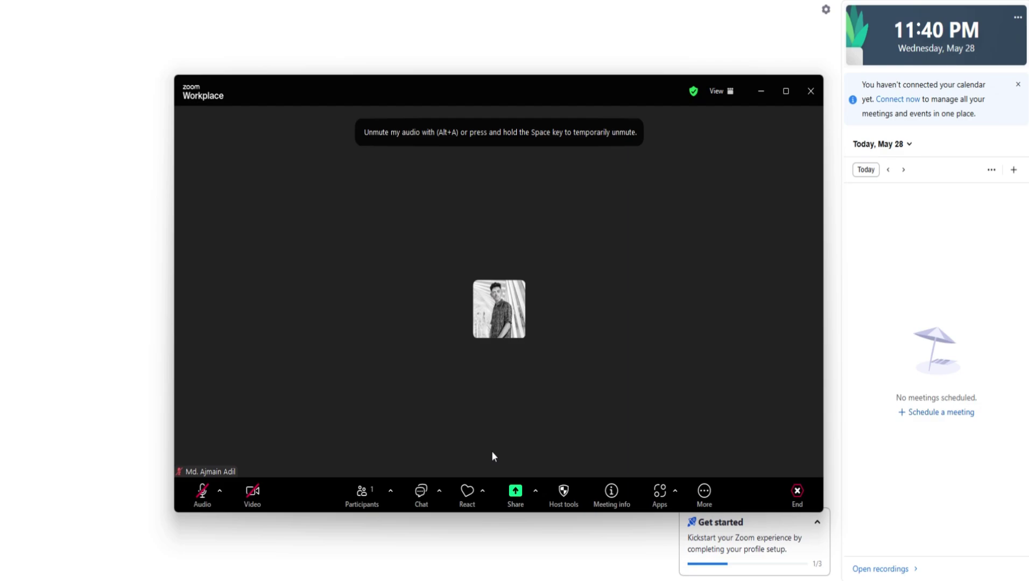
click(373, 494)
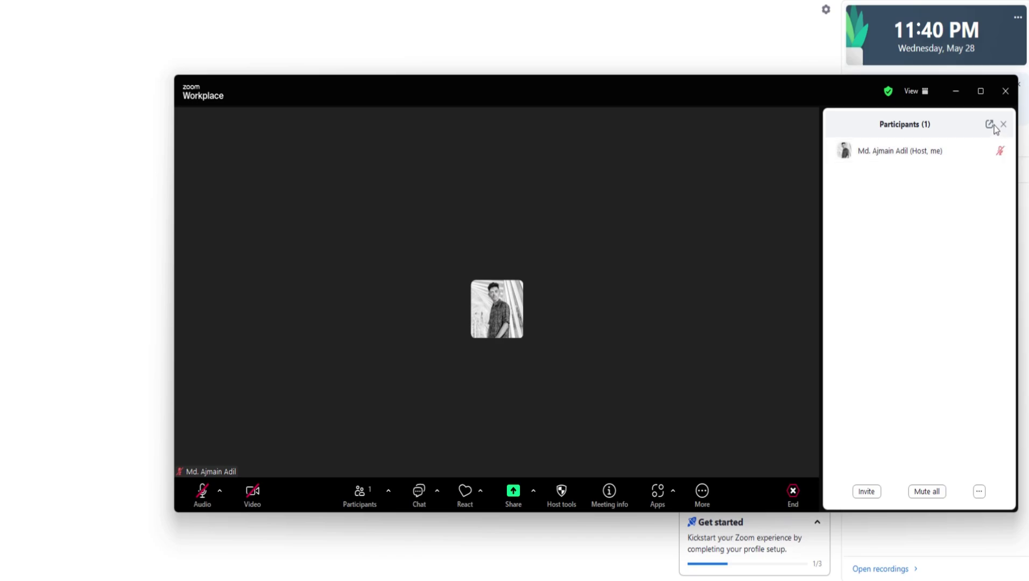
click(979, 491)
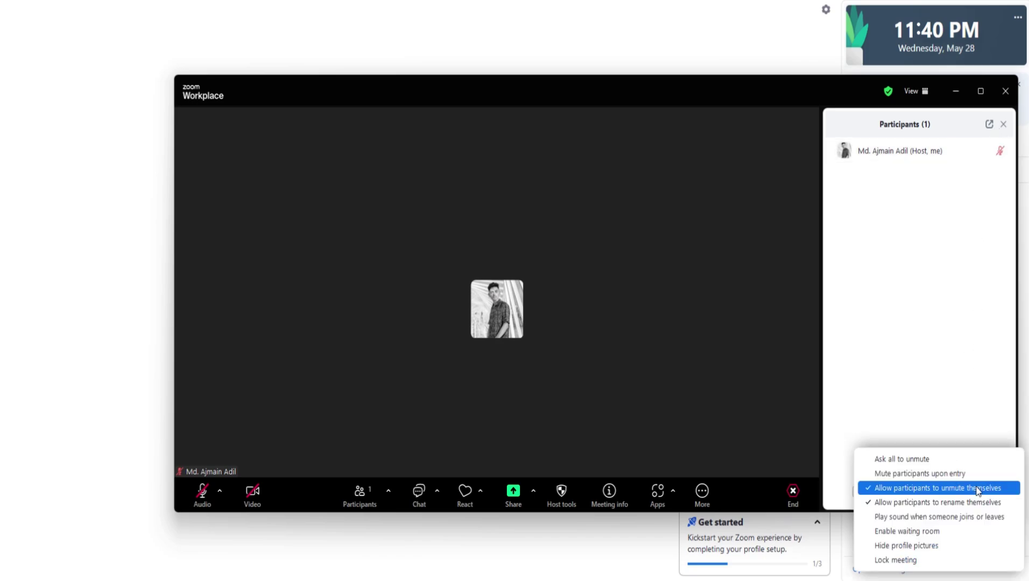
click(913, 418)
Browse the invite dialog's Contacts and Email tabs without inviting anyone.
click(867, 491)
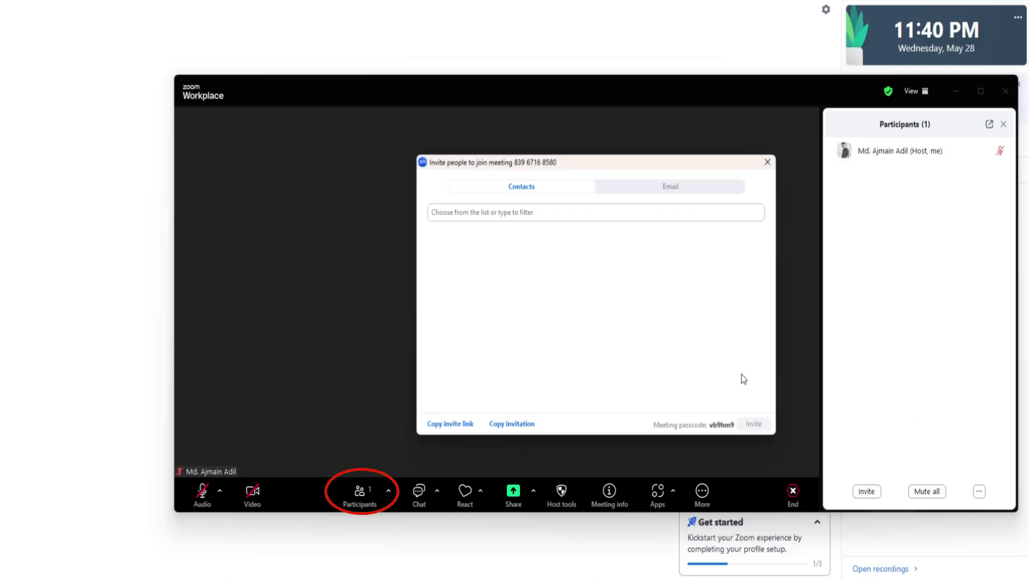
click(532, 215)
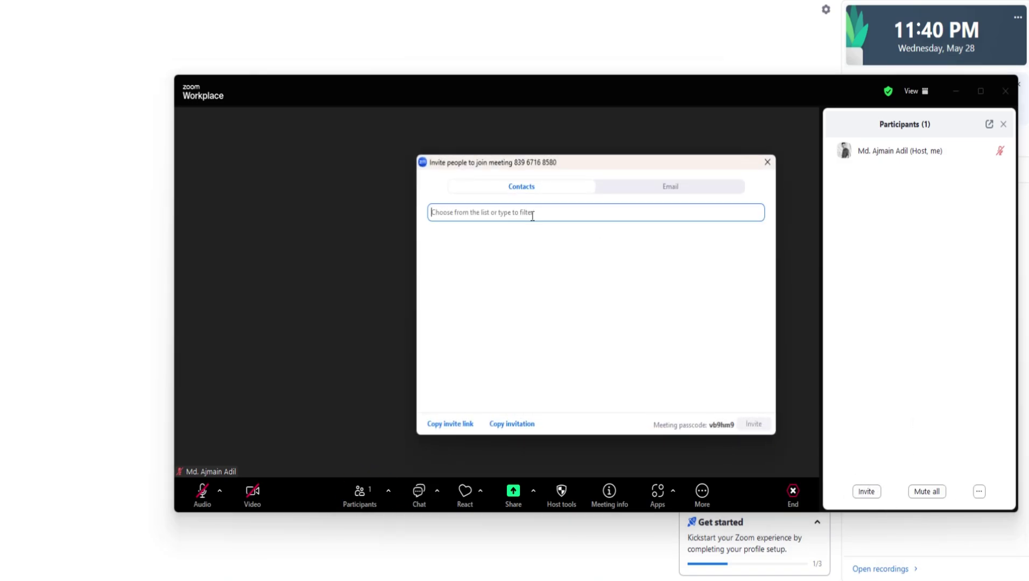
click(670, 186)
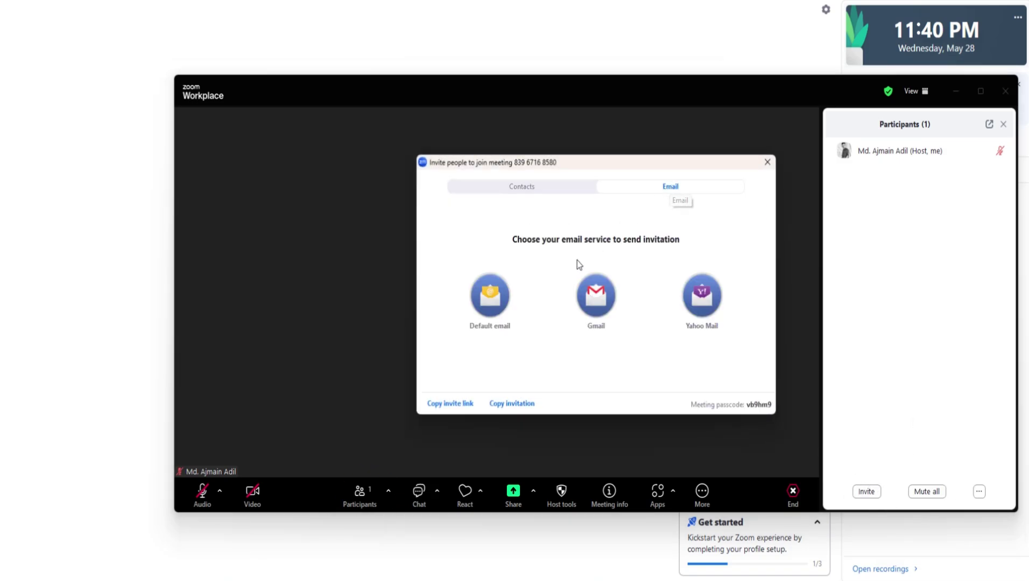
click(555, 186)
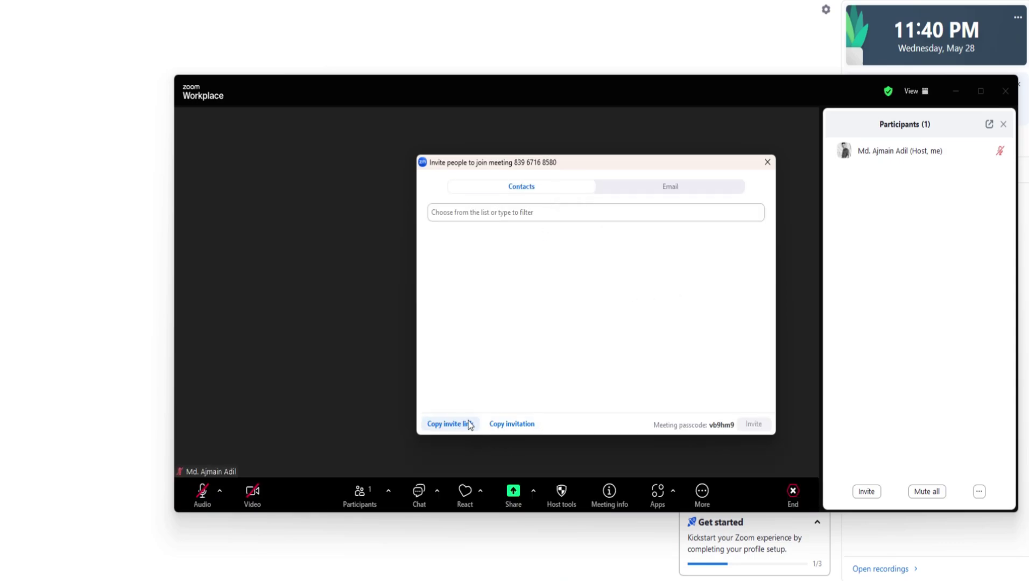
click(768, 162)
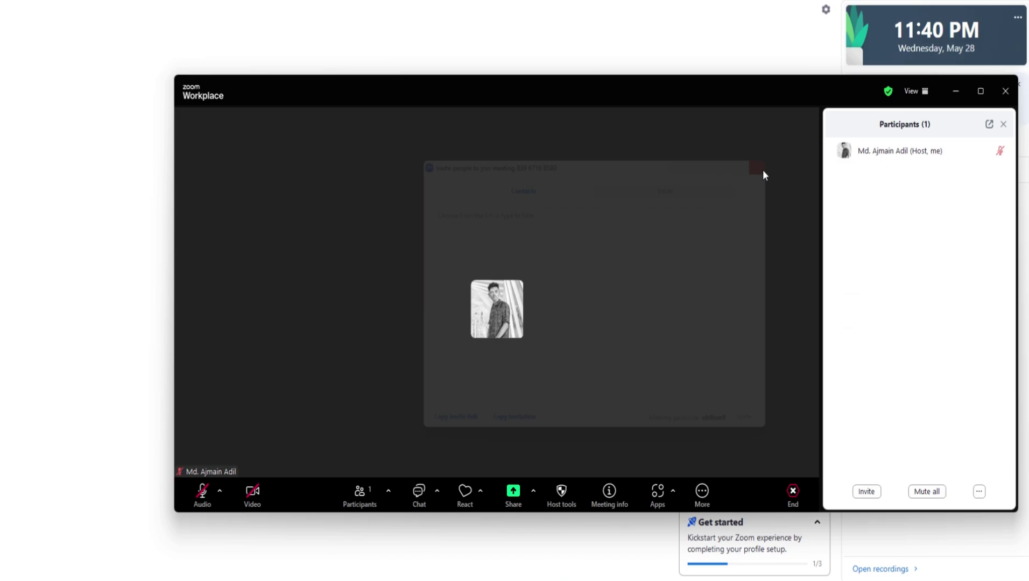
Browse the chat and Reactions options, then show the Host tools security and permission menu.
click(414, 500)
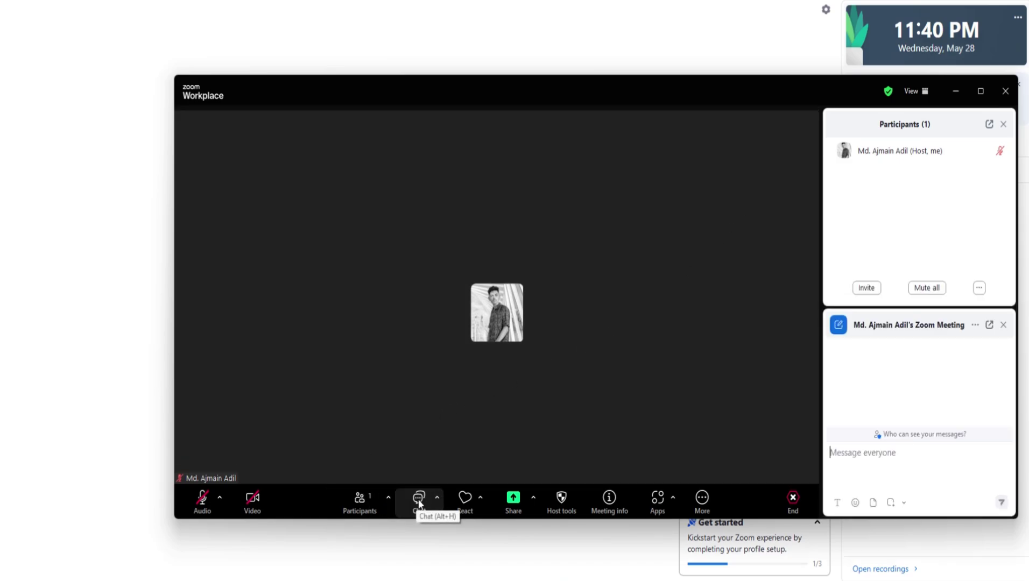
mouse_move(893, 439)
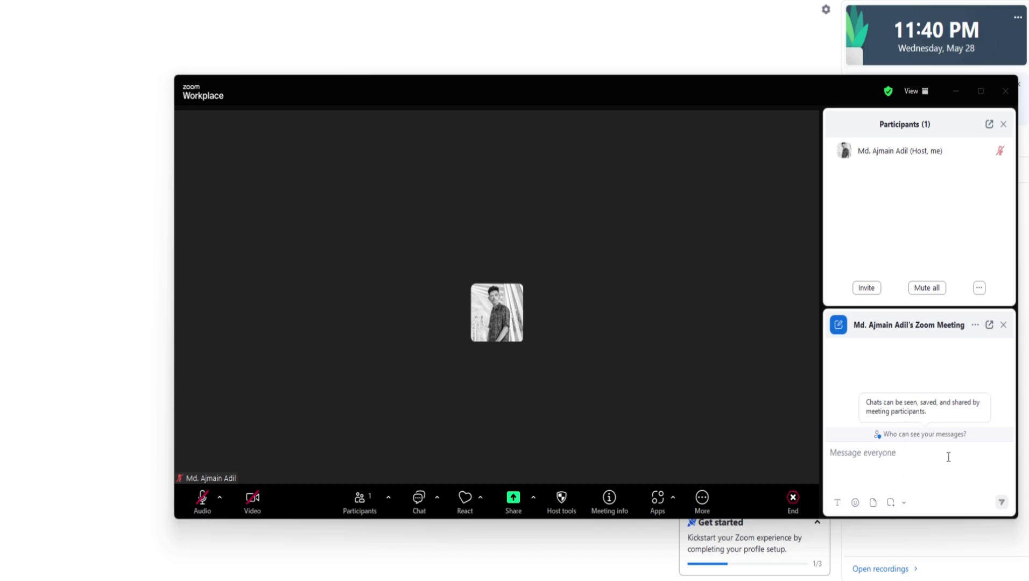
click(480, 496)
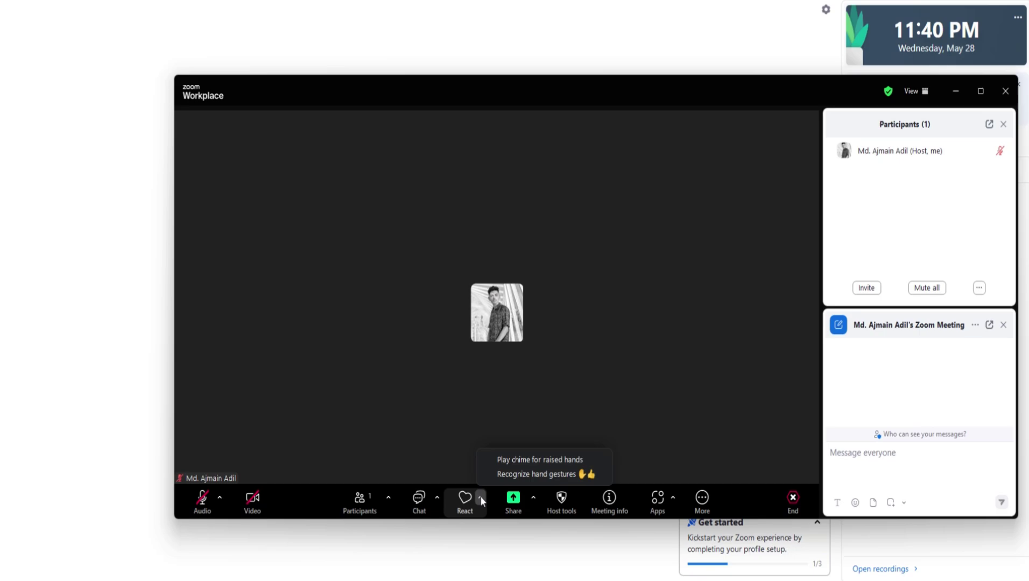
click(465, 498)
click(465, 497)
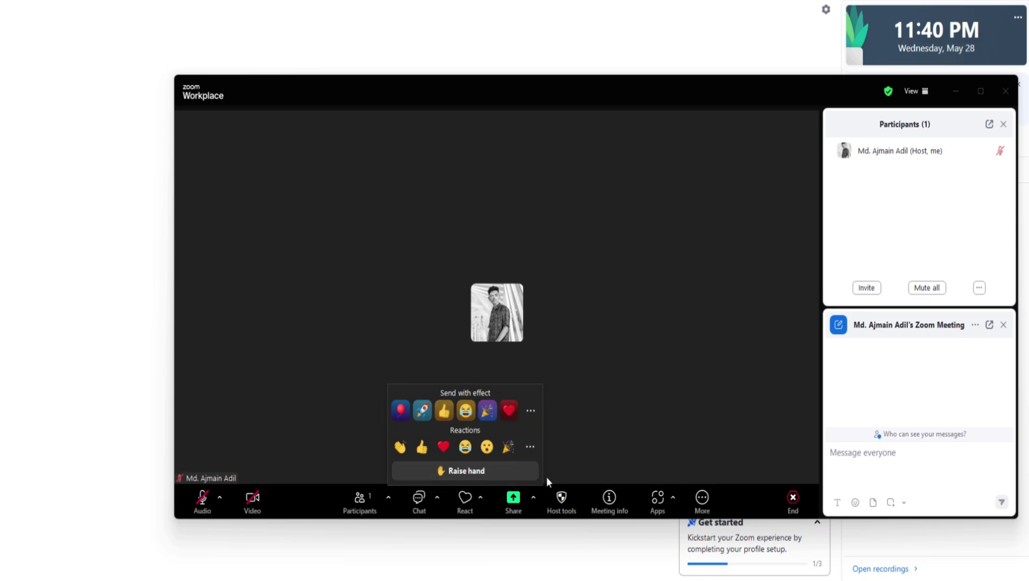
click(563, 503)
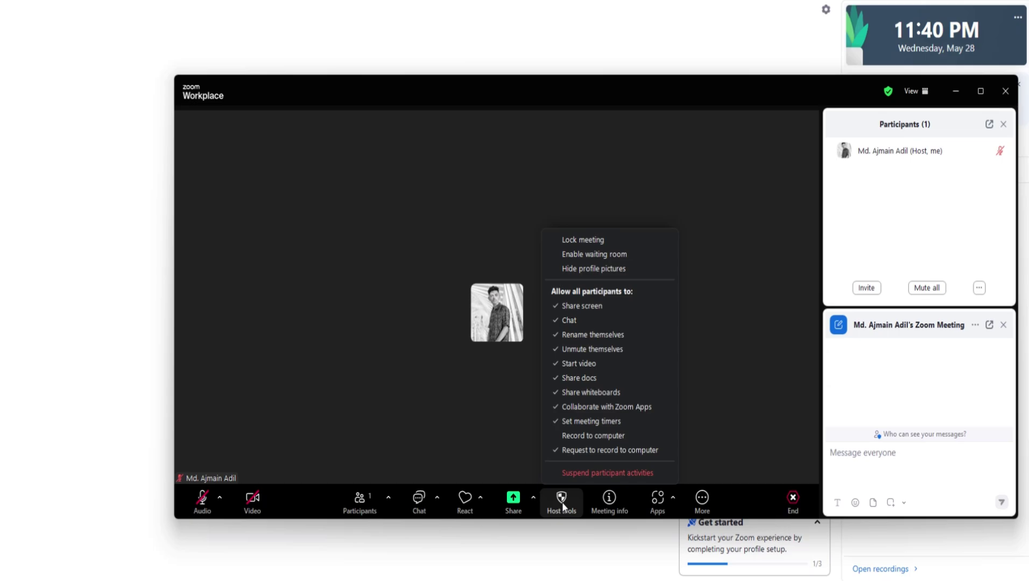
Show Meeting info and scroll through its meeting ID, passcode, invite link and host details.
click(610, 503)
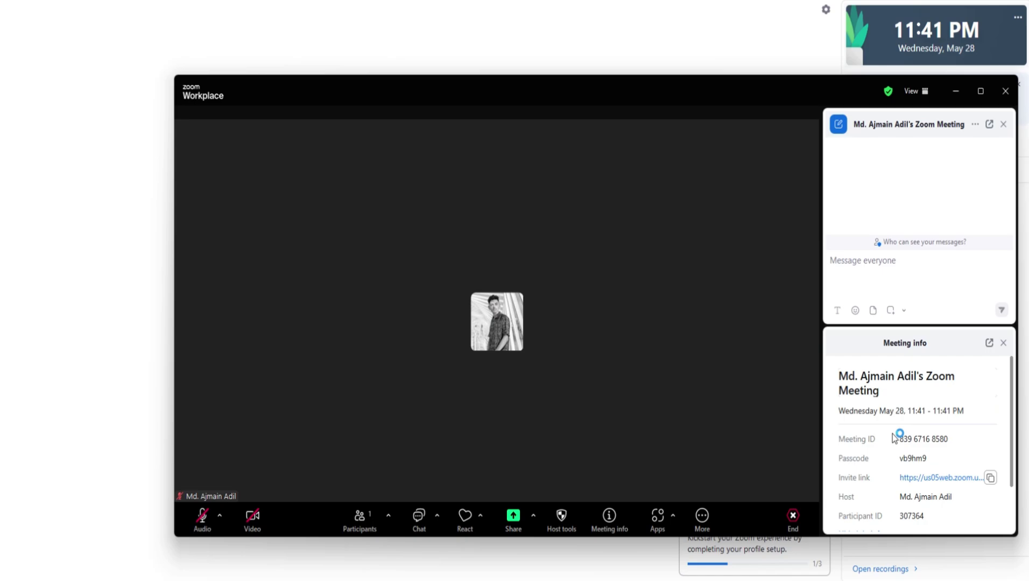
scroll(916, 444, down, 3)
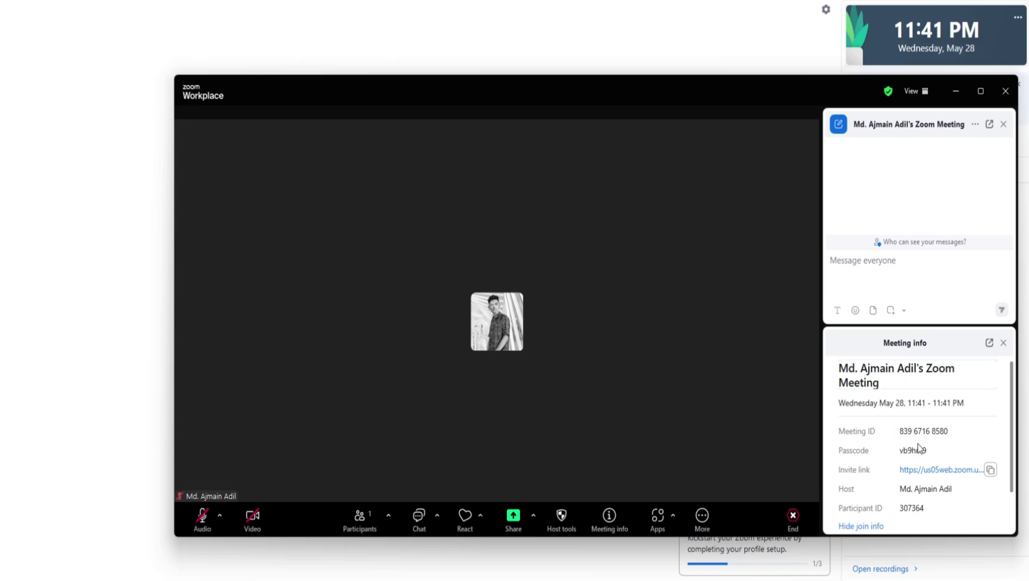
scroll(889, 447, up, 3)
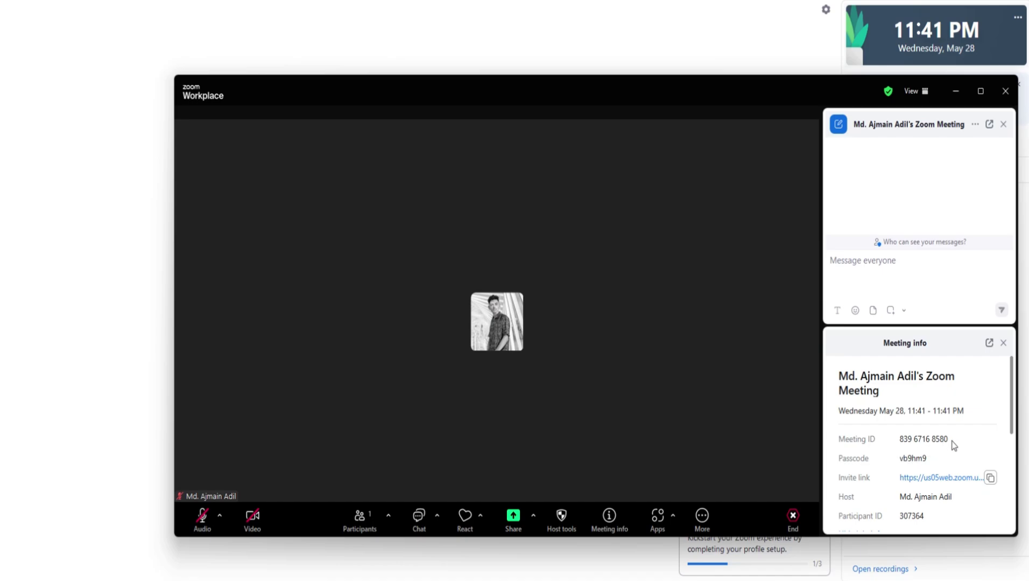
scroll(953, 445, down, 3)
scroll(932, 429, up, 1)
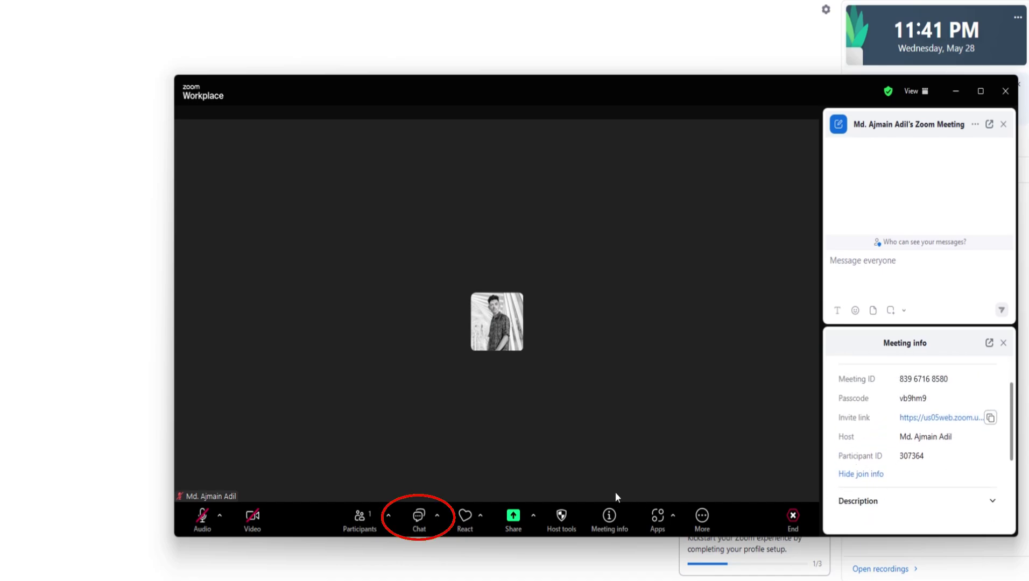
Browse the apps that can be added to the meeting from the Apps panel.
click(666, 523)
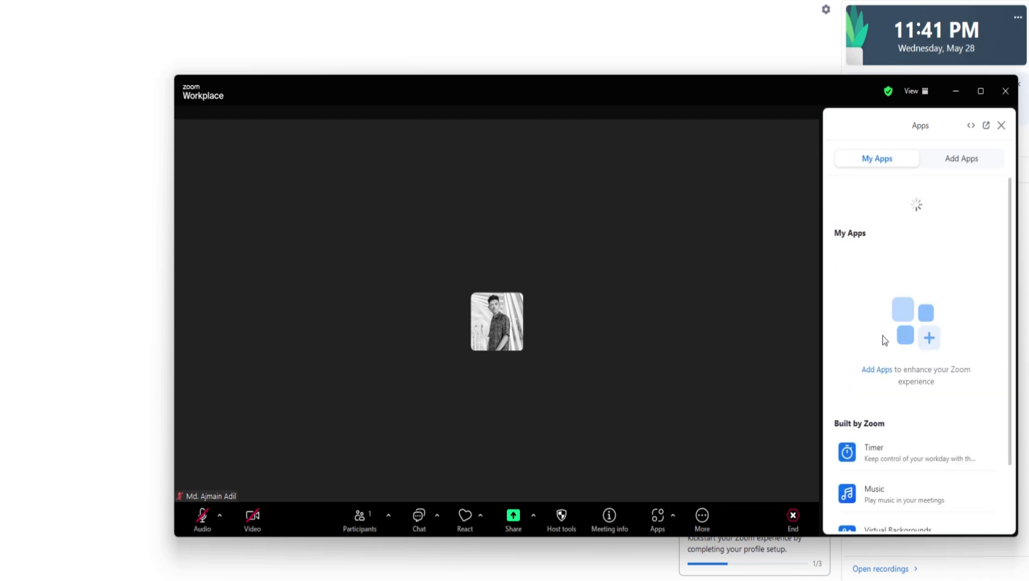
click(948, 171)
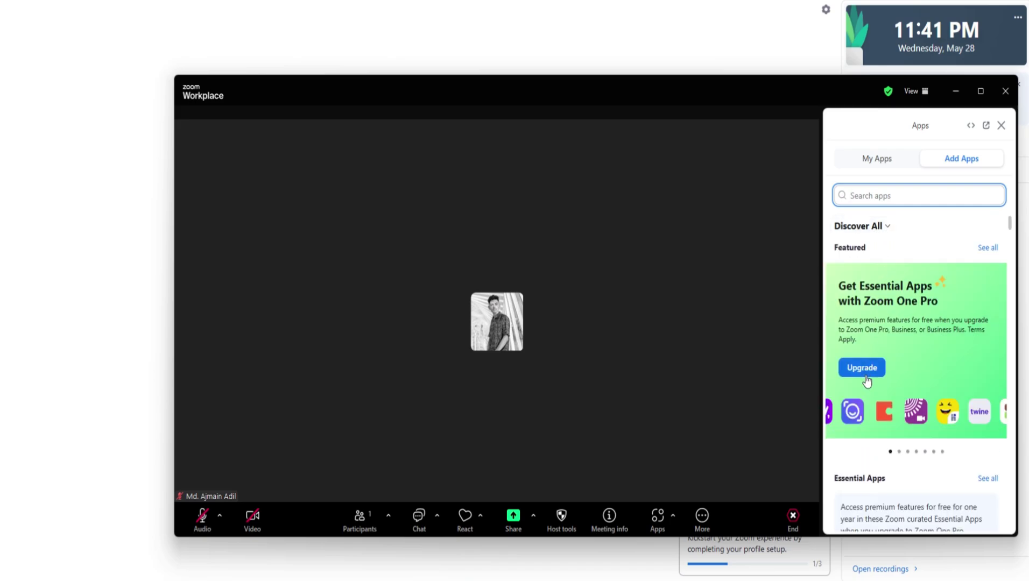
scroll(963, 395, down, 1)
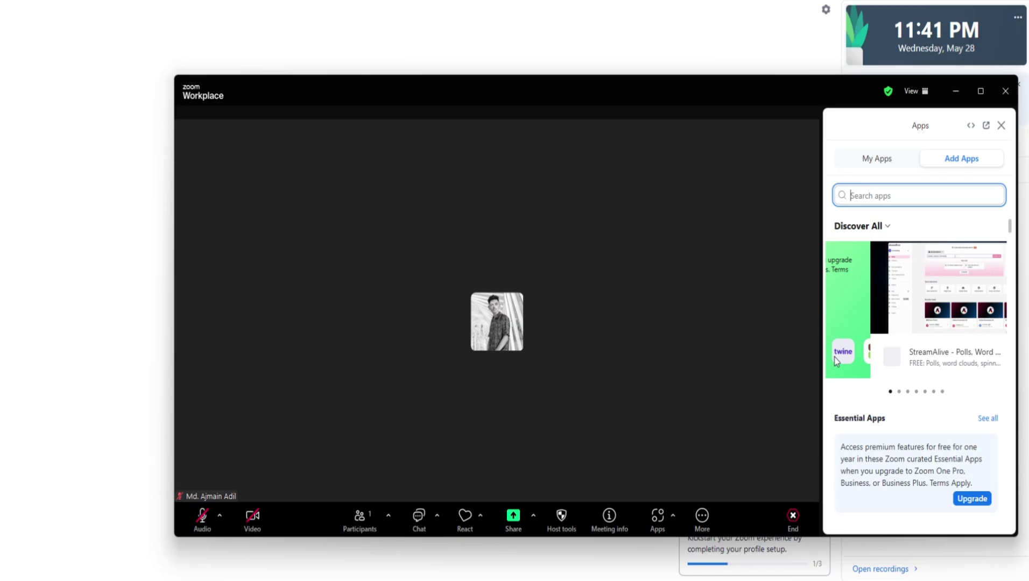
Start a live Transcript of the meeting from the More menu.
click(703, 517)
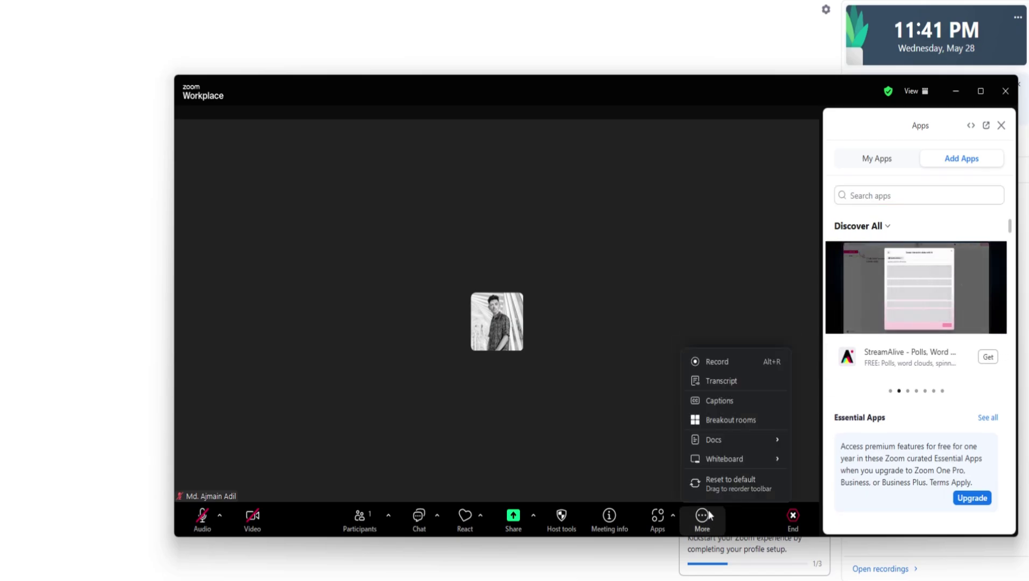
mouse_move(725, 461)
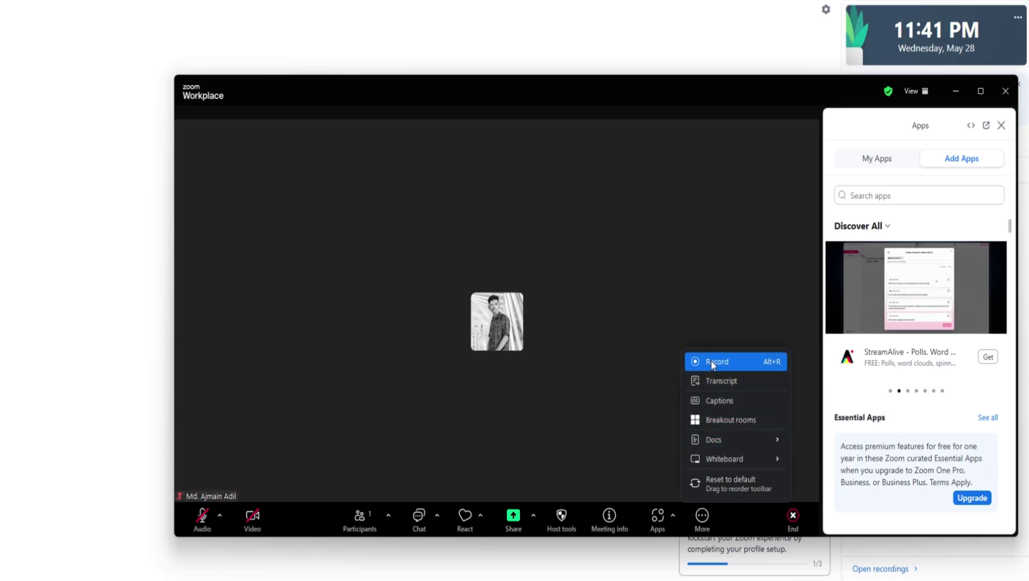
click(710, 386)
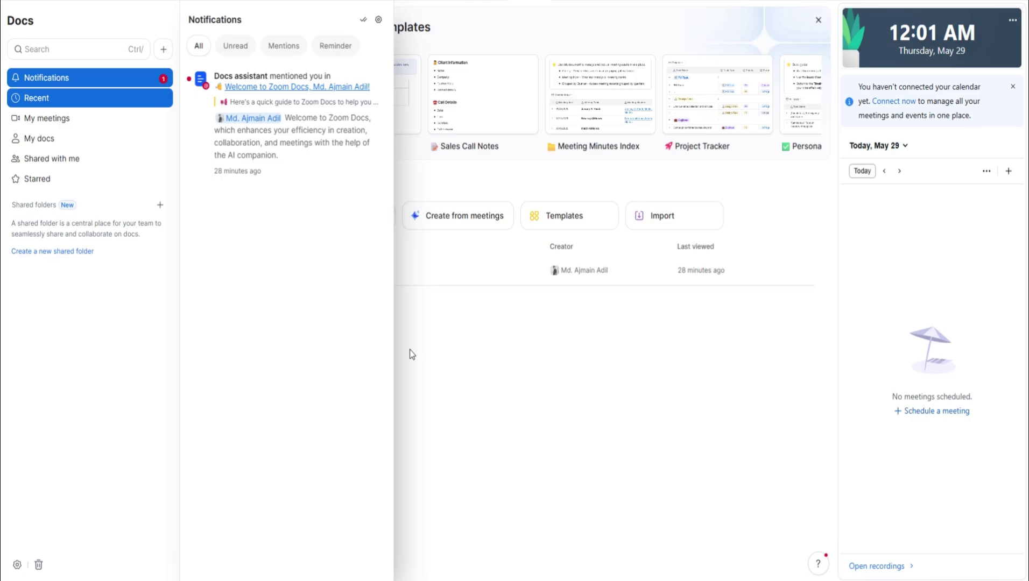
Create a new Untitled doc via Create from meetings, skipping the meeting picker.
click(444, 314)
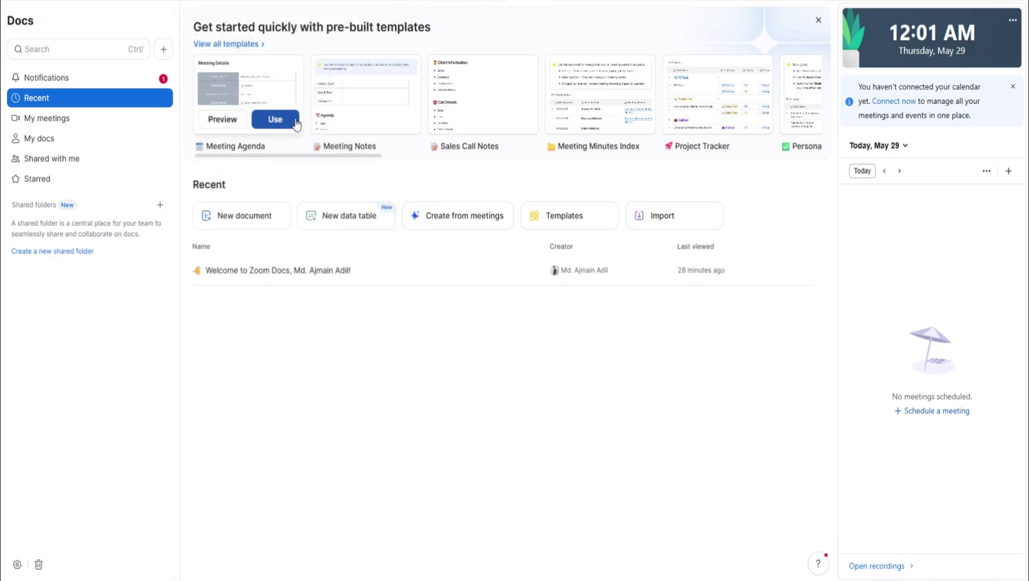
mouse_move(399, 113)
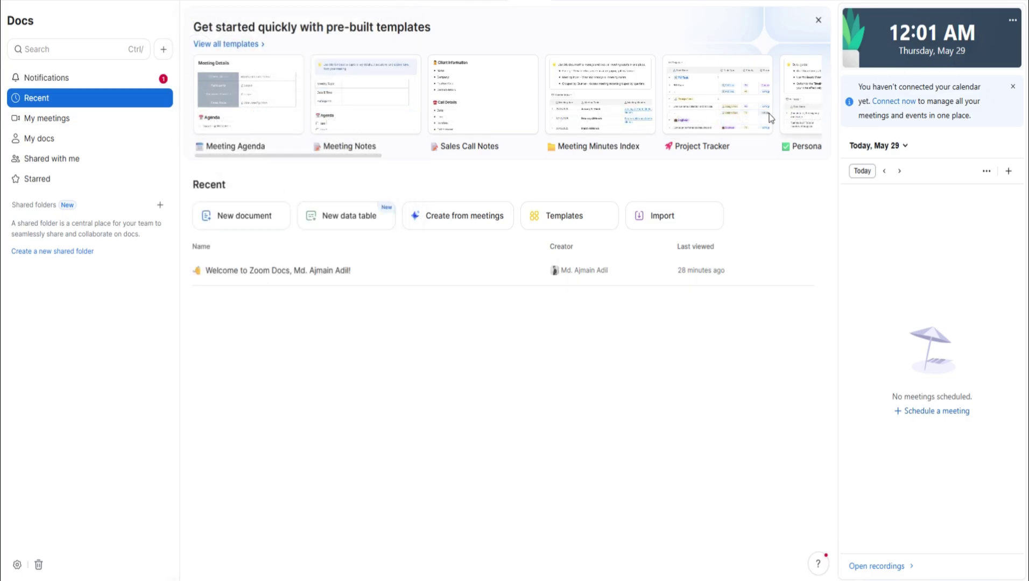
click(427, 221)
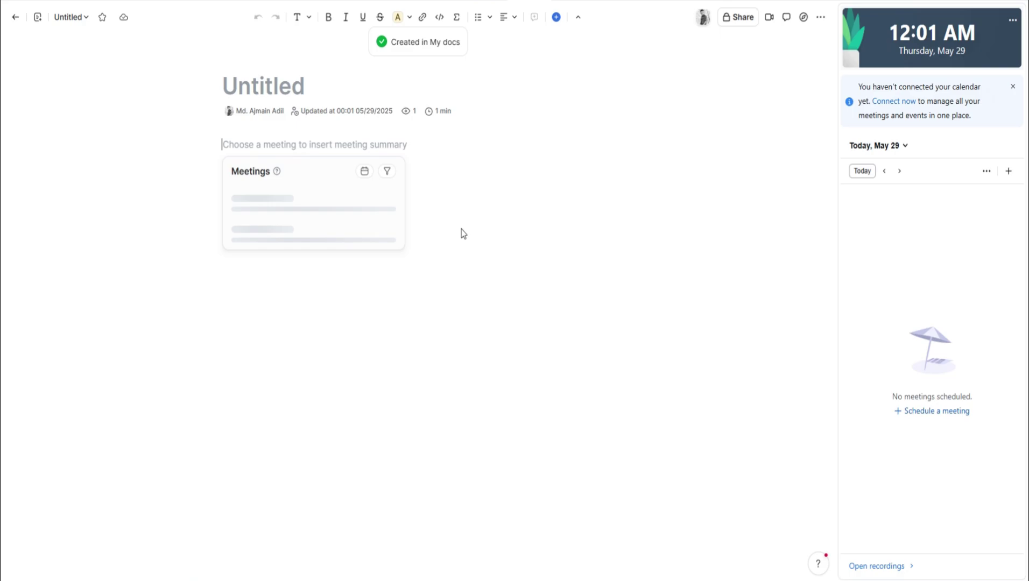
click(503, 402)
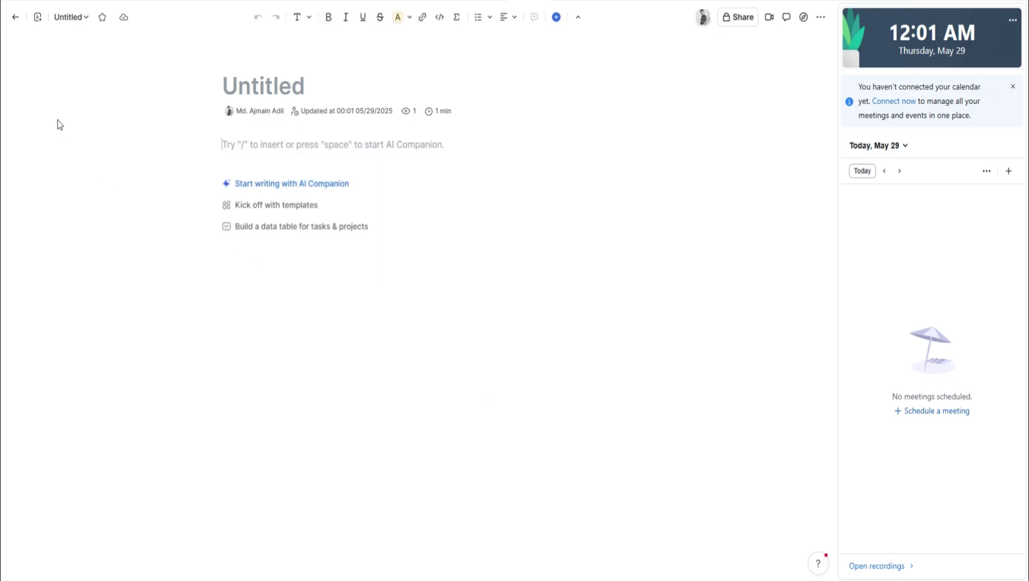
Return to Docs and browse My meetings, My docs, Shared with me and Starred.
click(16, 16)
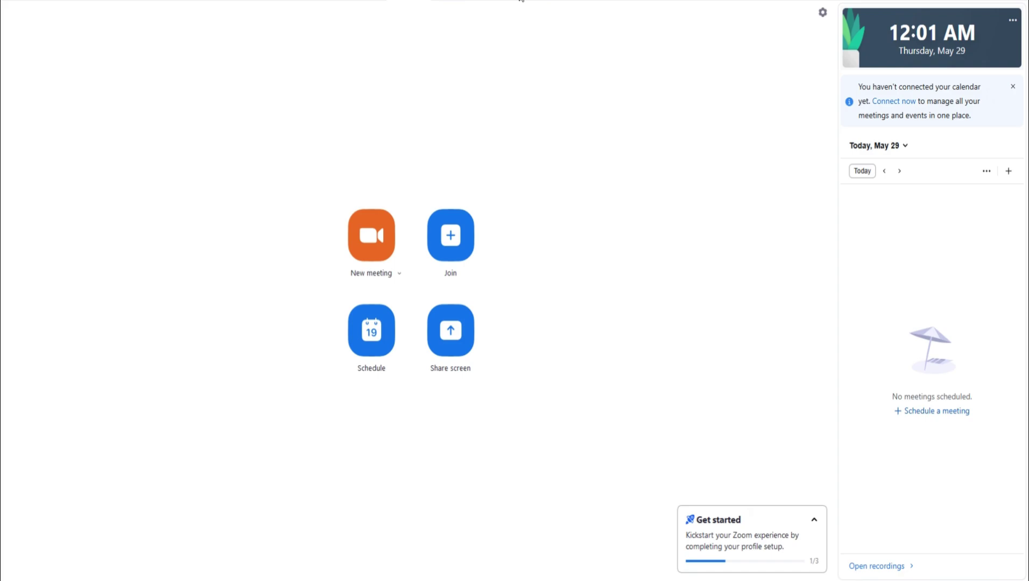
click(66, 120)
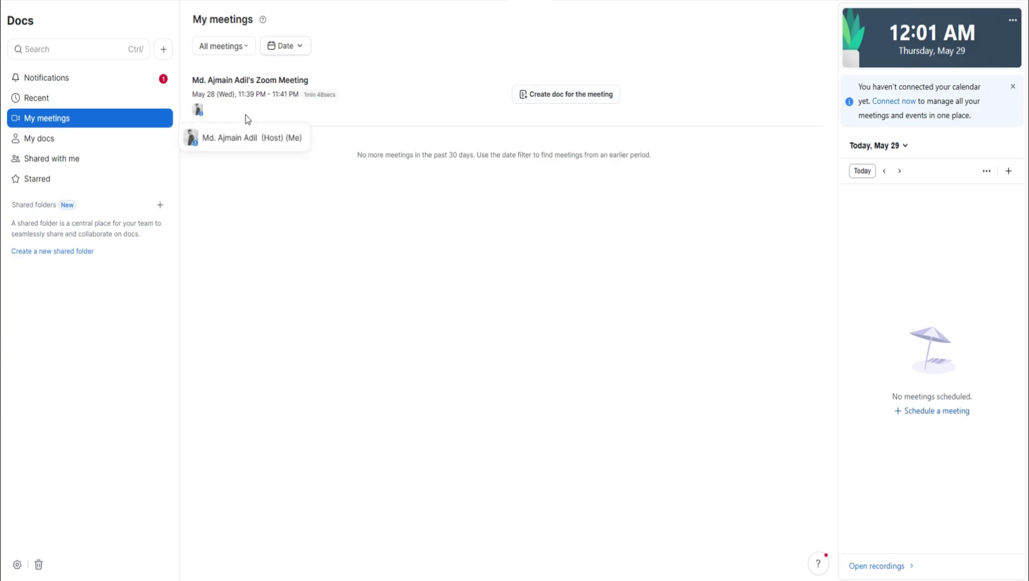
click(107, 146)
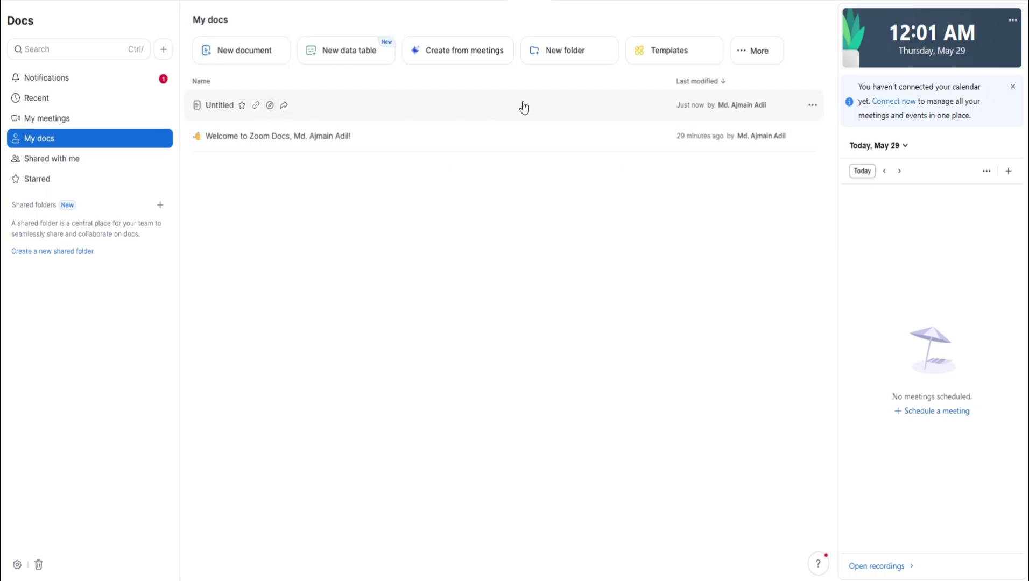
click(105, 163)
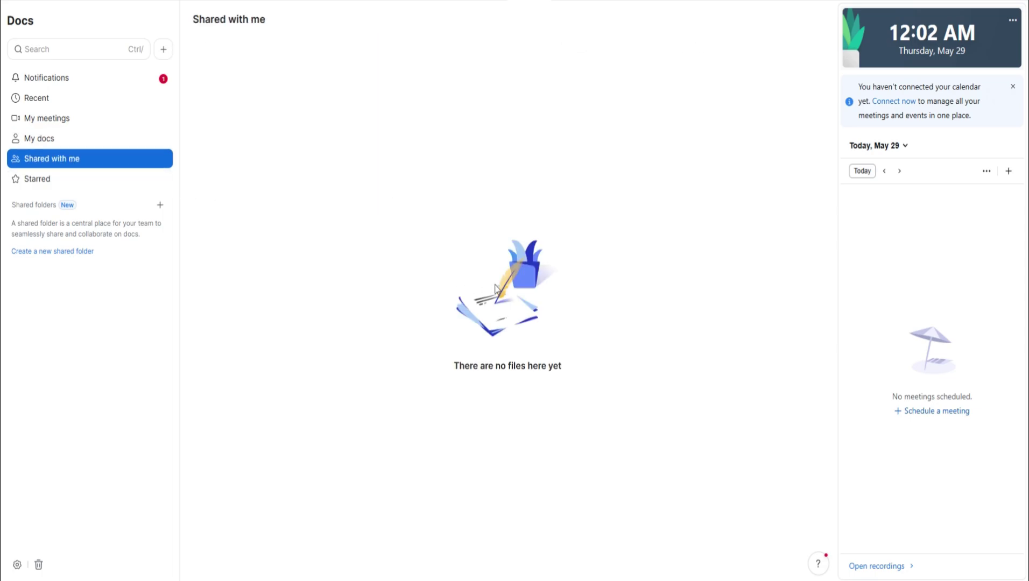
click(82, 182)
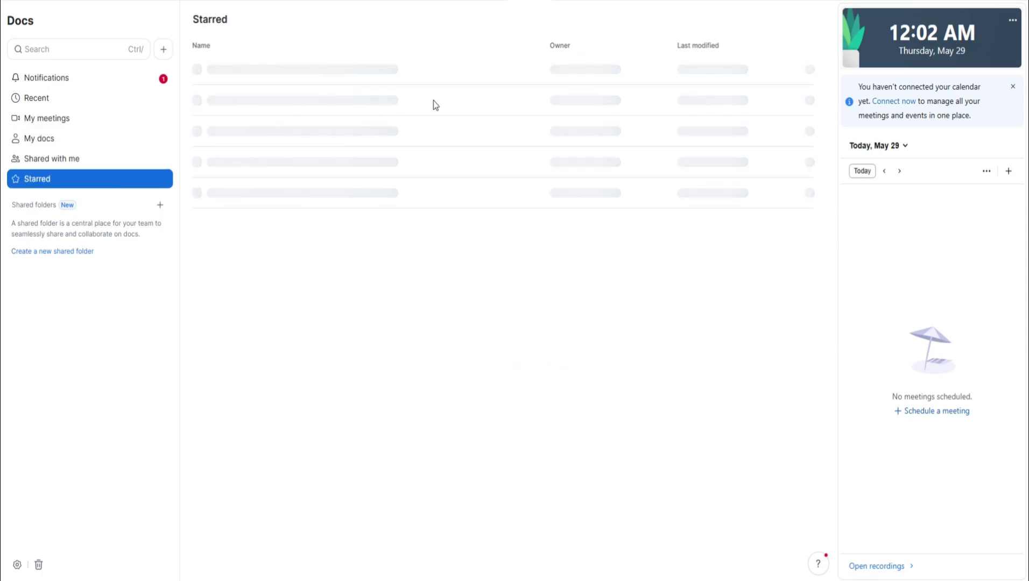
Read the welcome guide doc from the Docs assistant notification, then return to the Docs home.
click(97, 80)
click(235, 95)
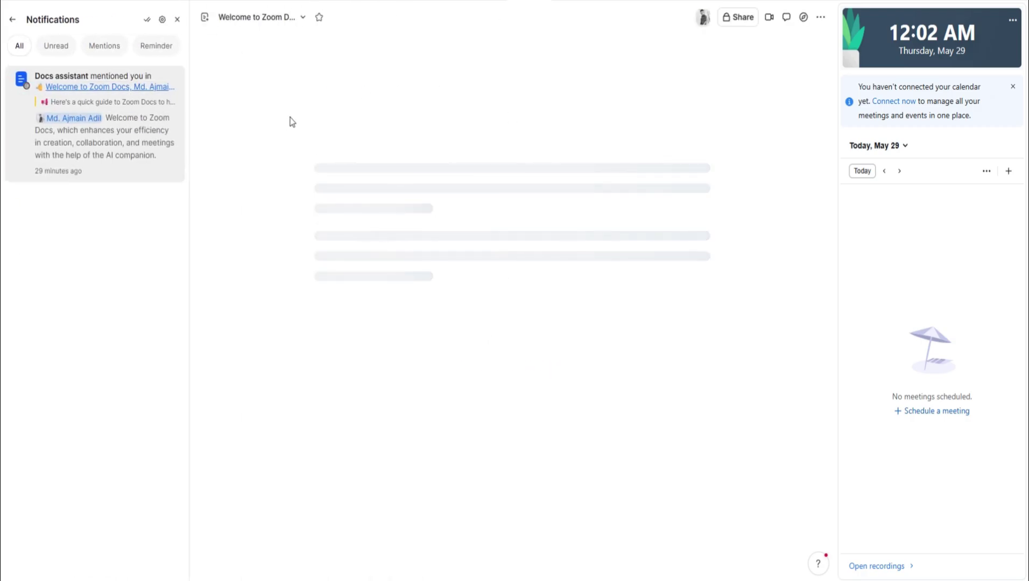
scroll(612, 314, down, 6)
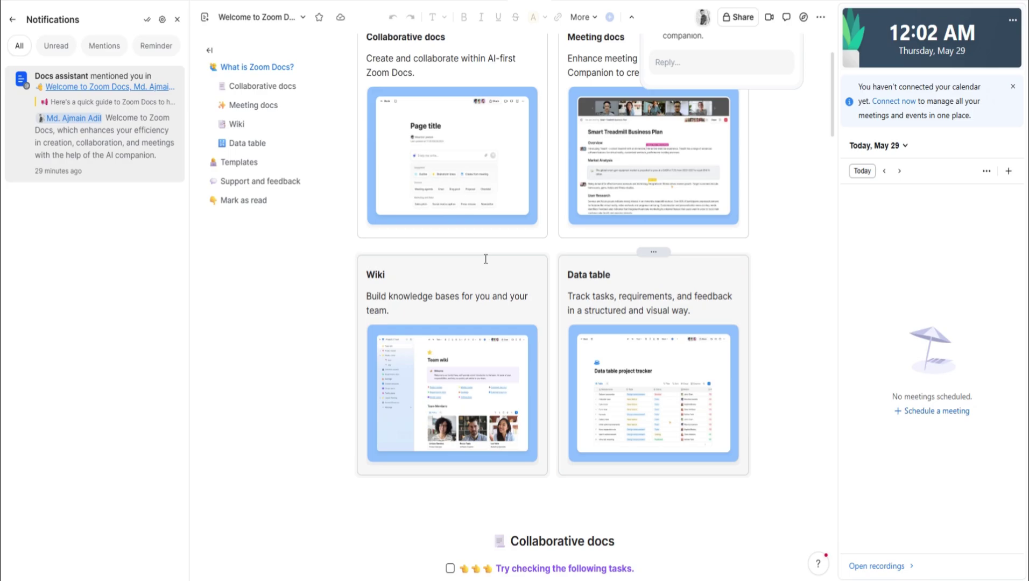
click(13, 20)
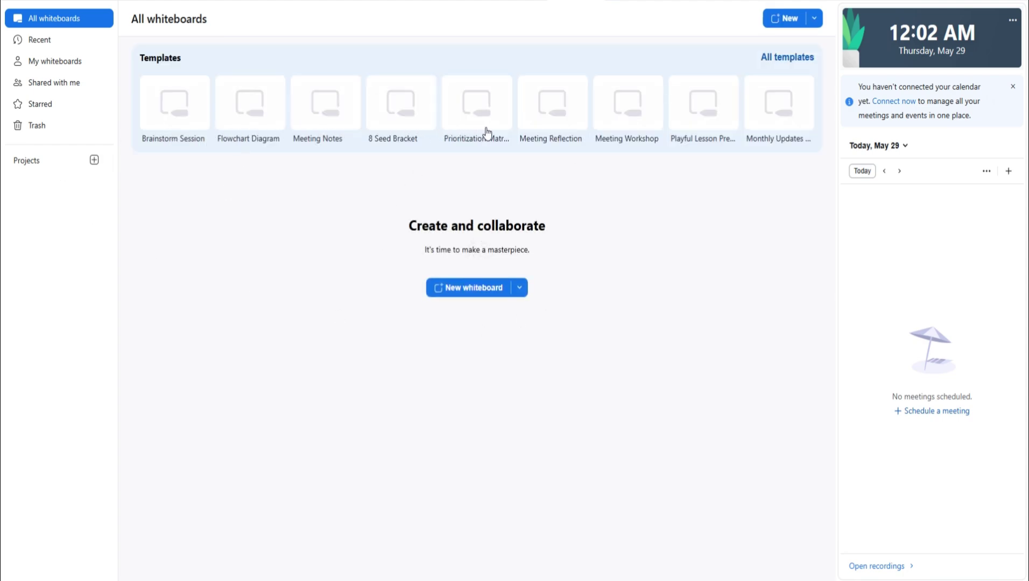
Browse the Recent, My whiteboards and Shared with me whiteboard lists.
click(35, 41)
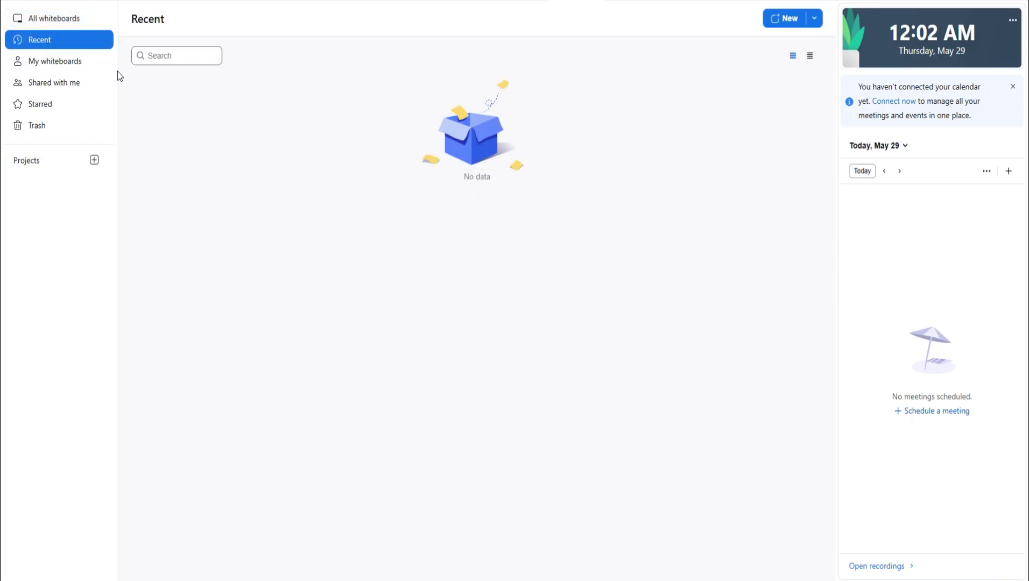
click(80, 63)
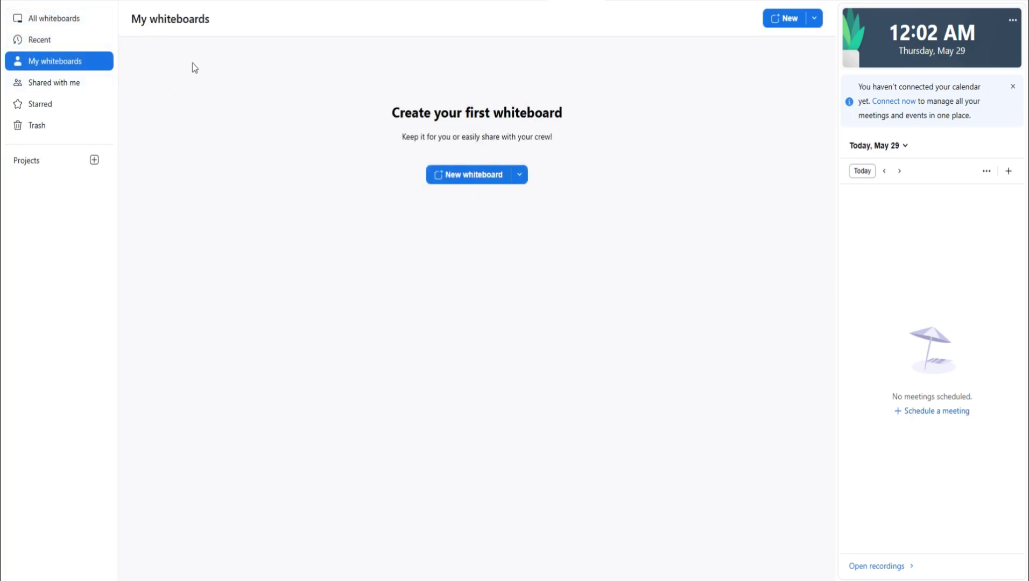
click(67, 90)
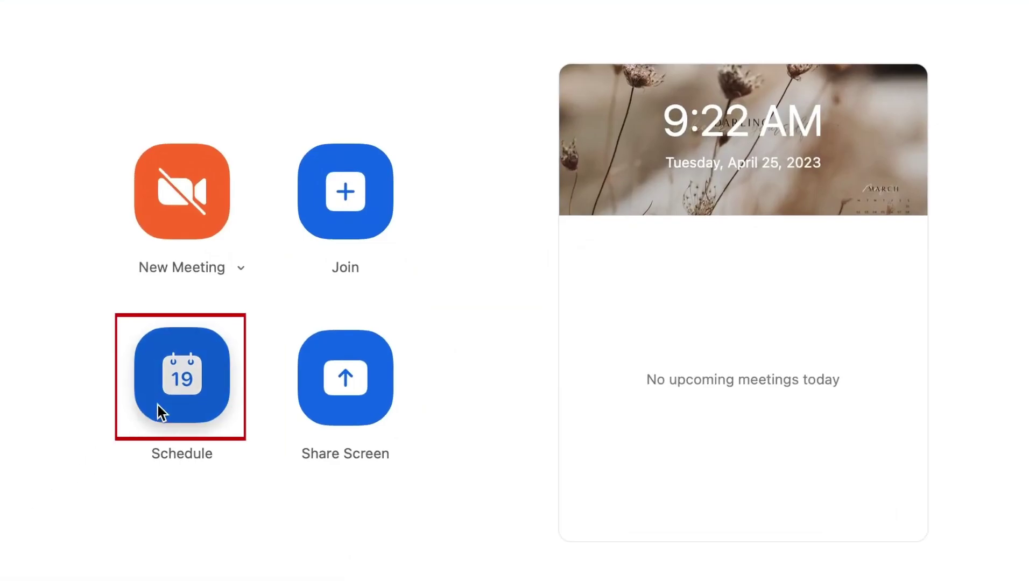
Schedule 'Example Meetin' for 2023-04-28, 10:00–10:30 AM, Eastern Standard Time.
click(158, 406)
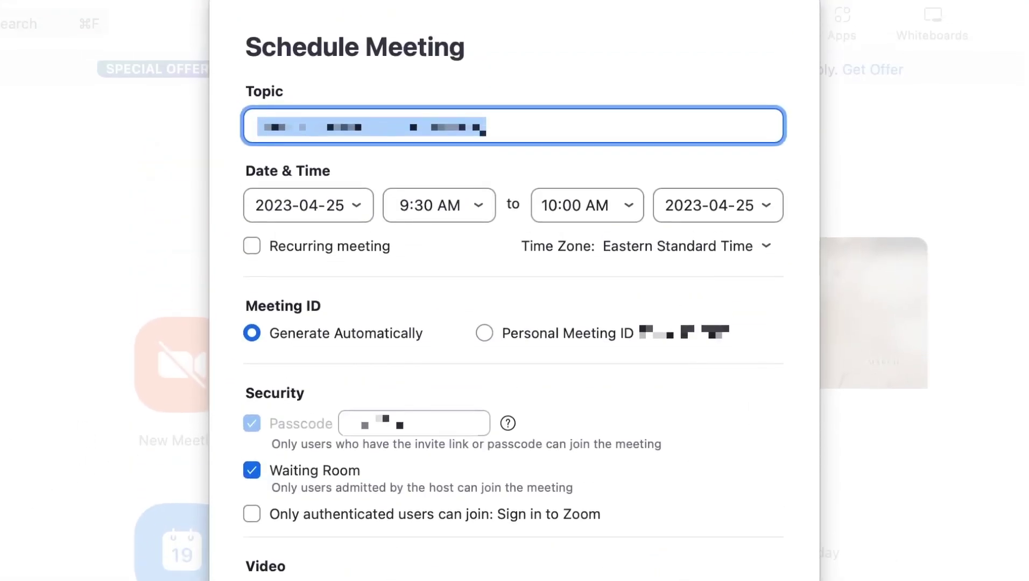
text(Example Meeting Topic)
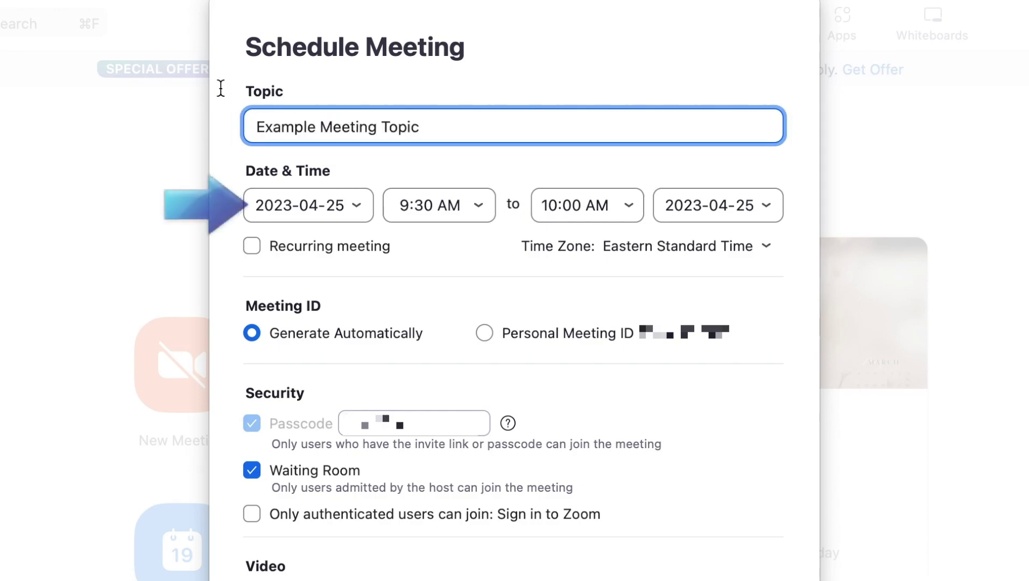
click(353, 206)
click(366, 349)
click(475, 205)
click(437, 278)
click(624, 205)
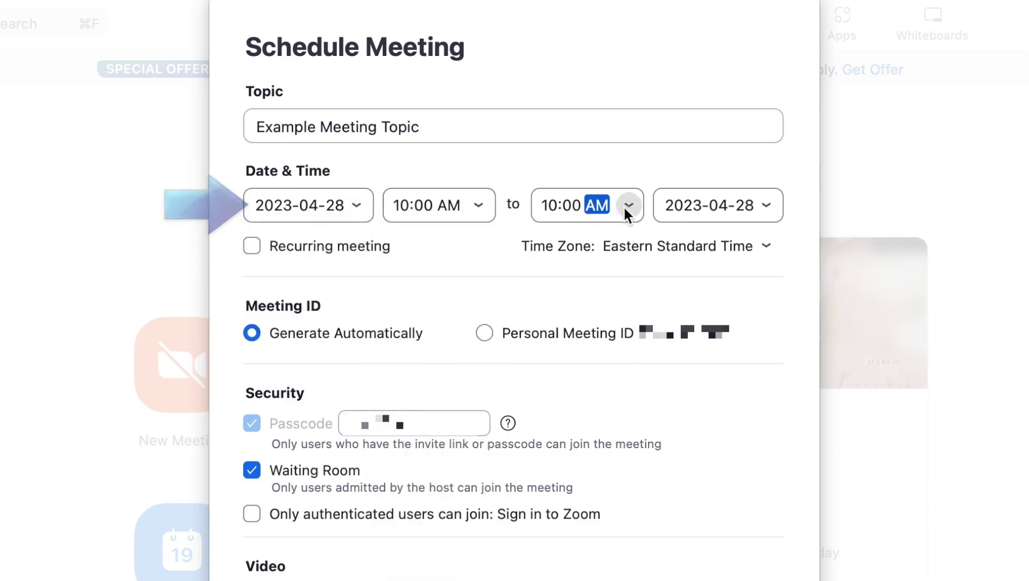
click(617, 278)
click(764, 245)
scroll(762, 377, down, 10)
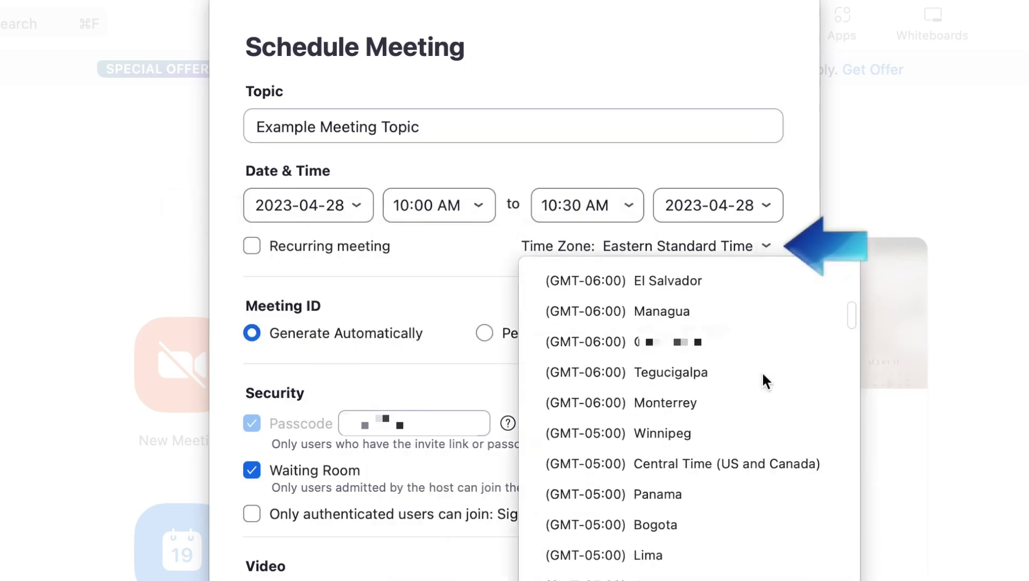
scroll(762, 377, up, 10)
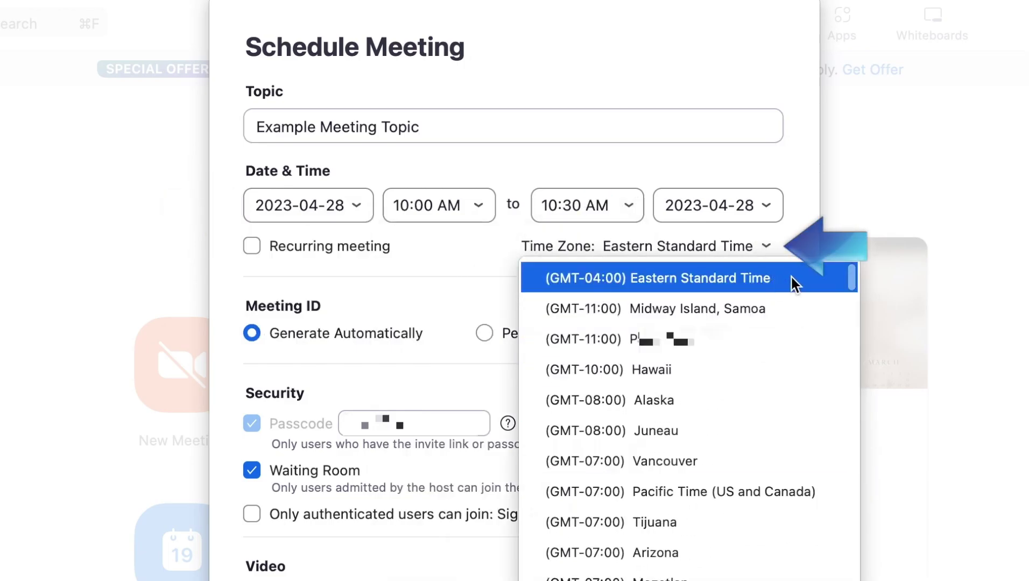
click(791, 278)
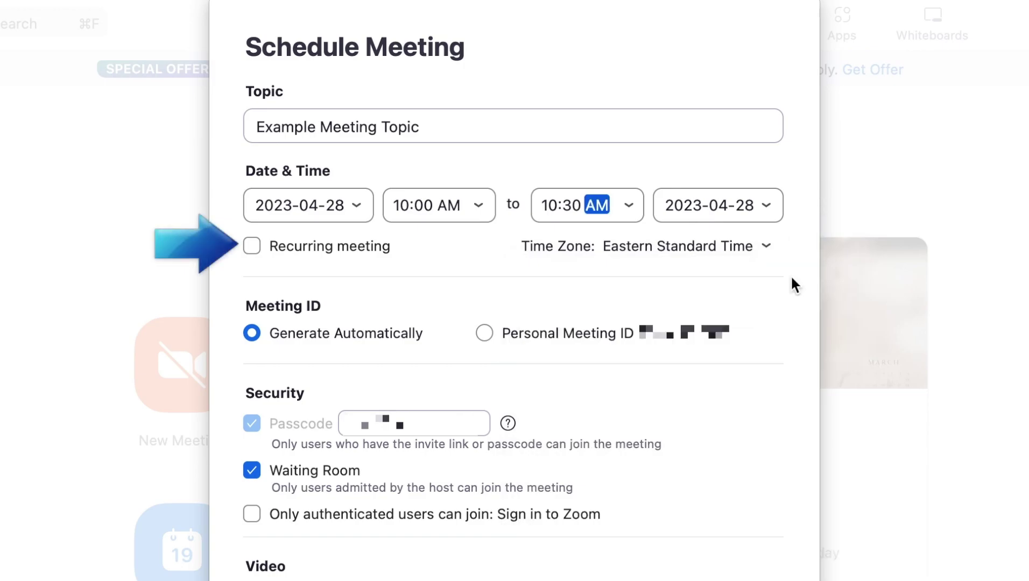
Make it a one-time meeting with an automatically generated meeting ID.
click(251, 246)
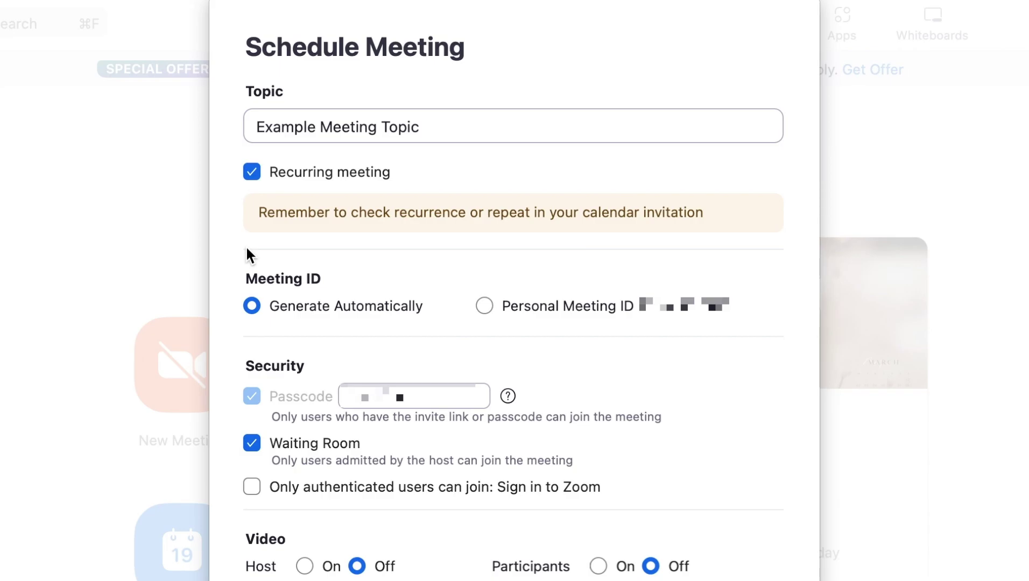
click(252, 171)
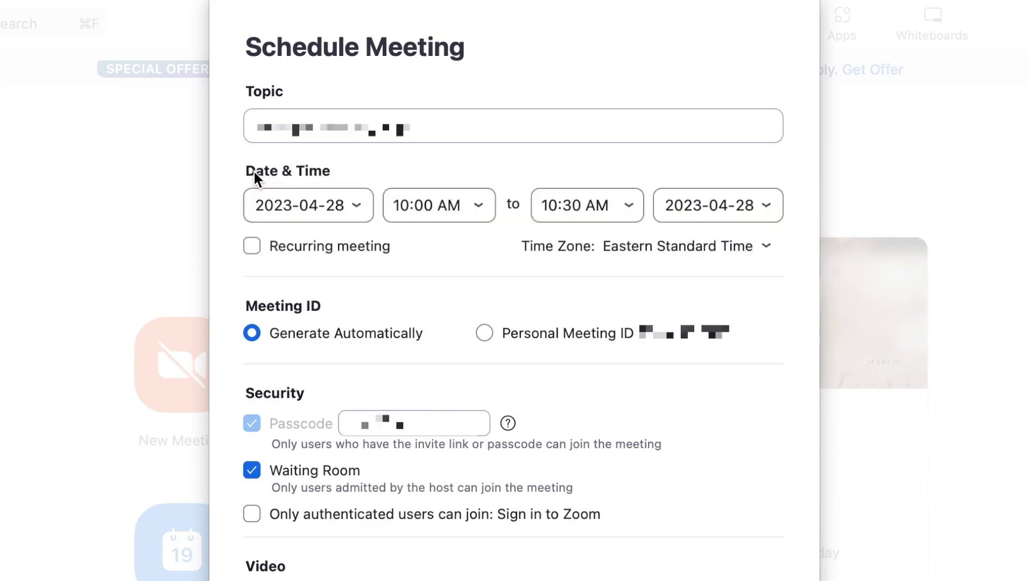
click(485, 334)
click(251, 333)
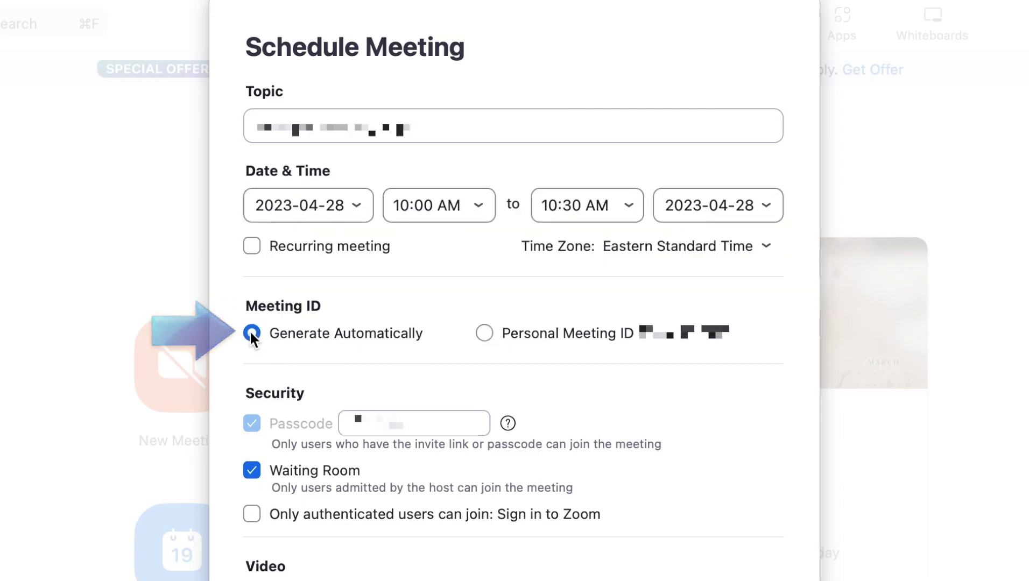
scroll(226, 371, down, 3)
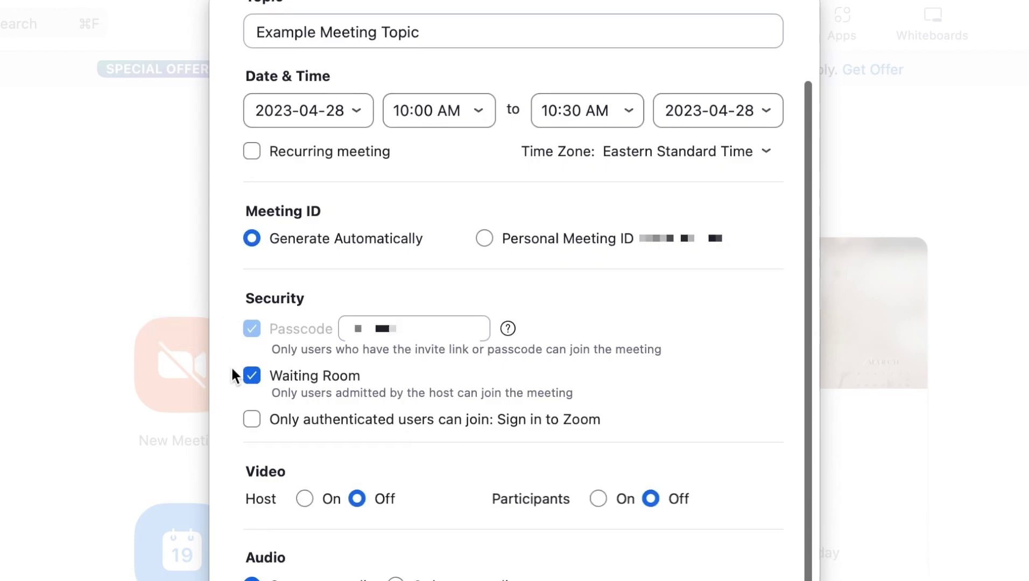
key(Tab)
text(123456)
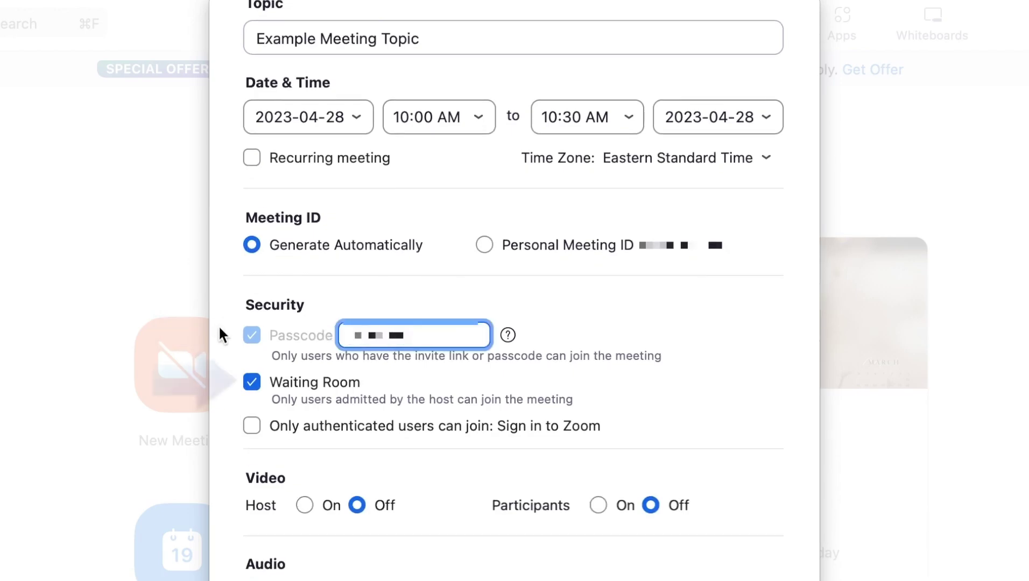
click(252, 382)
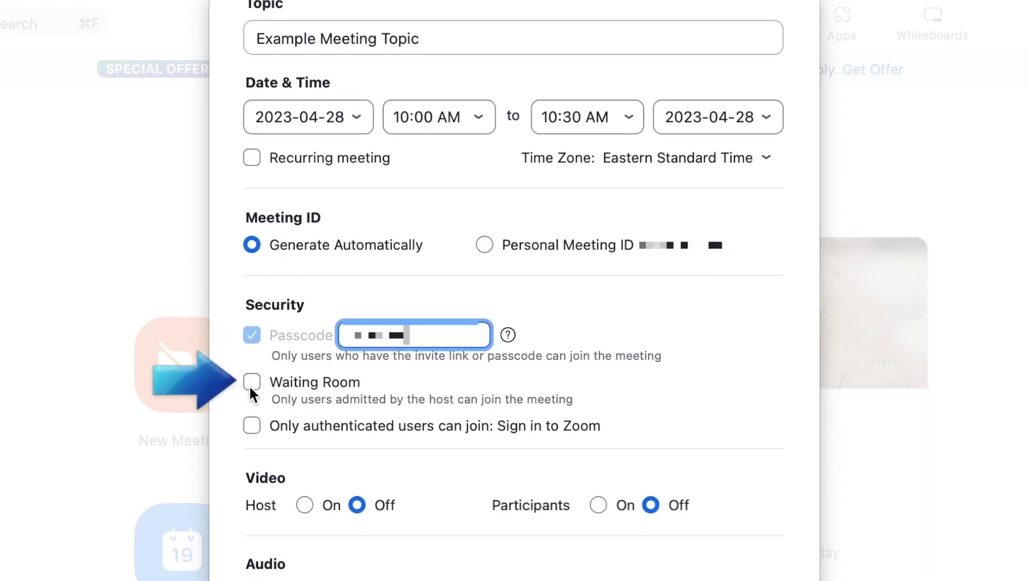
click(249, 384)
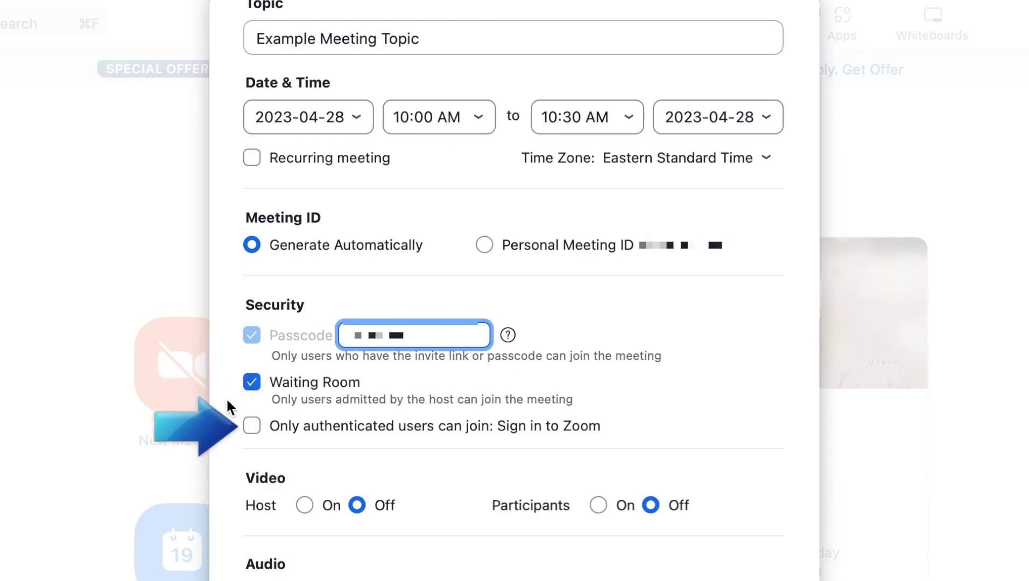
click(252, 426)
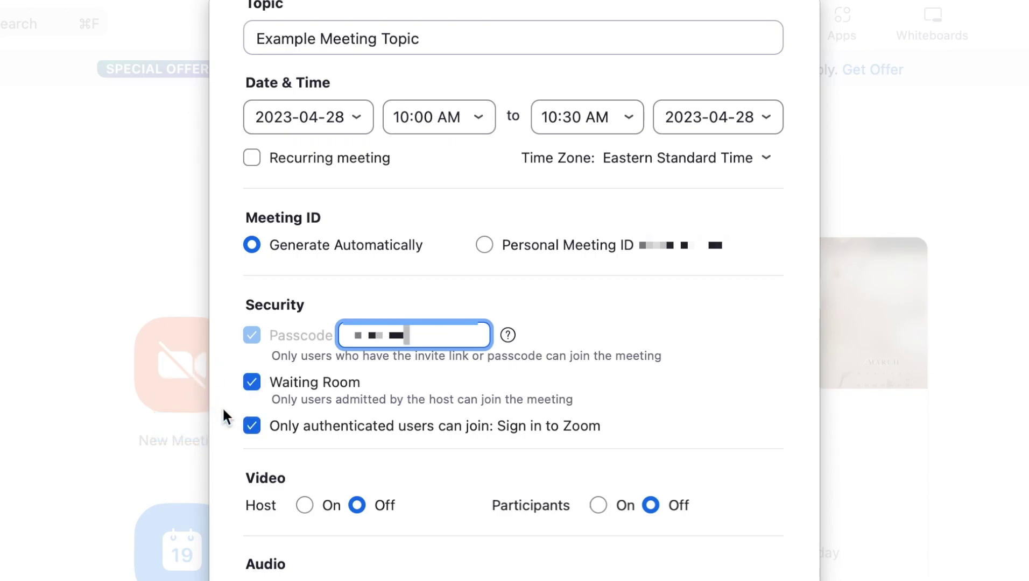
Set host video on and participant video off at join.
scroll(230, 416, down, 5)
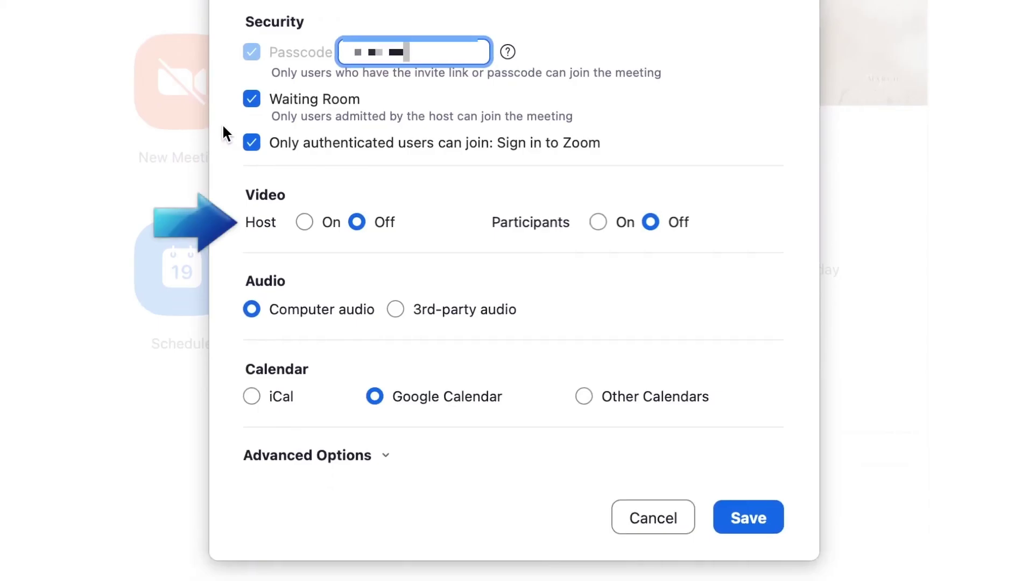
click(314, 223)
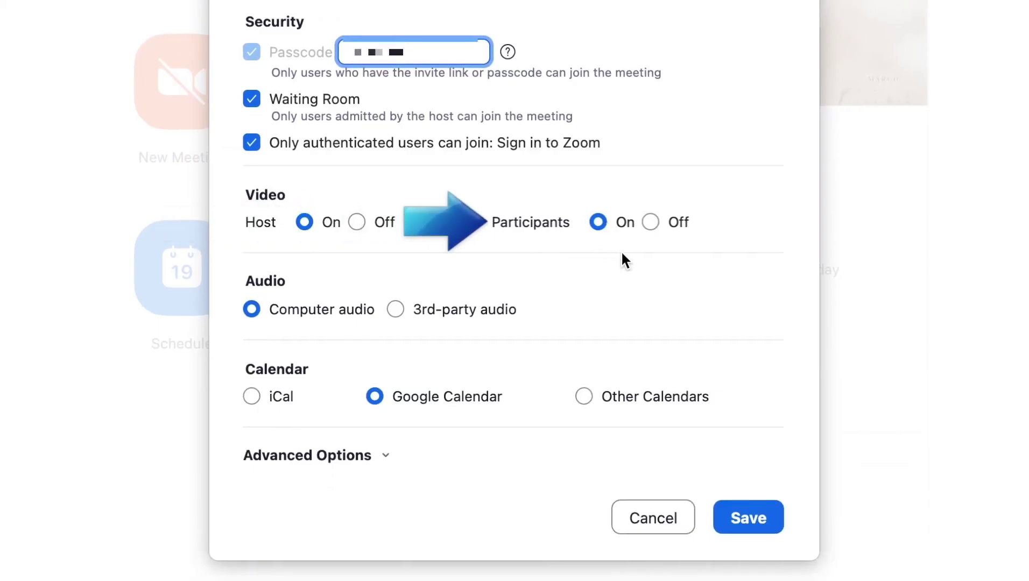
click(650, 223)
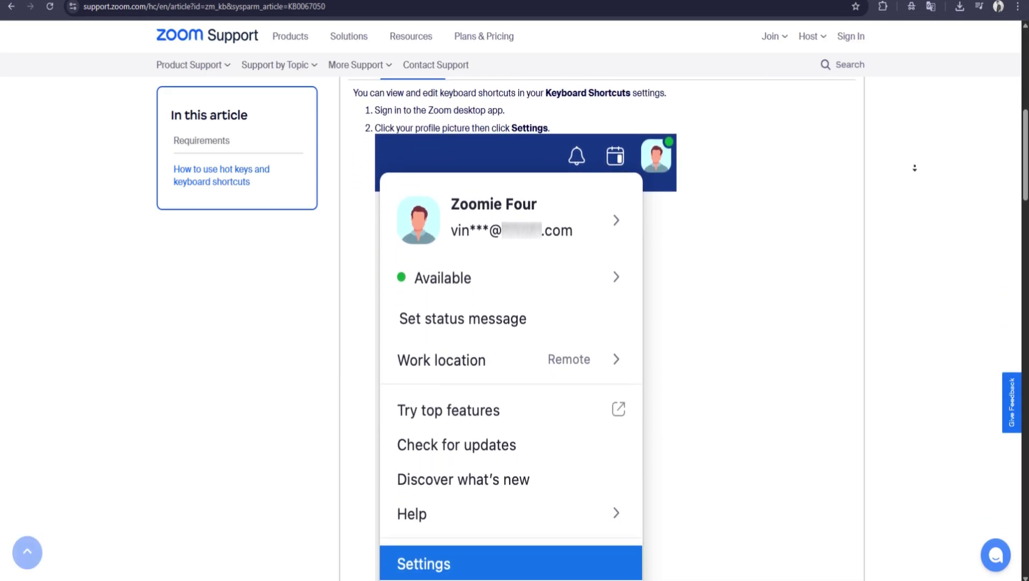
Scroll the keyboard shortcuts article down to Other articles, briefly selecting shortcut text.
scroll(915, 164, down, 9)
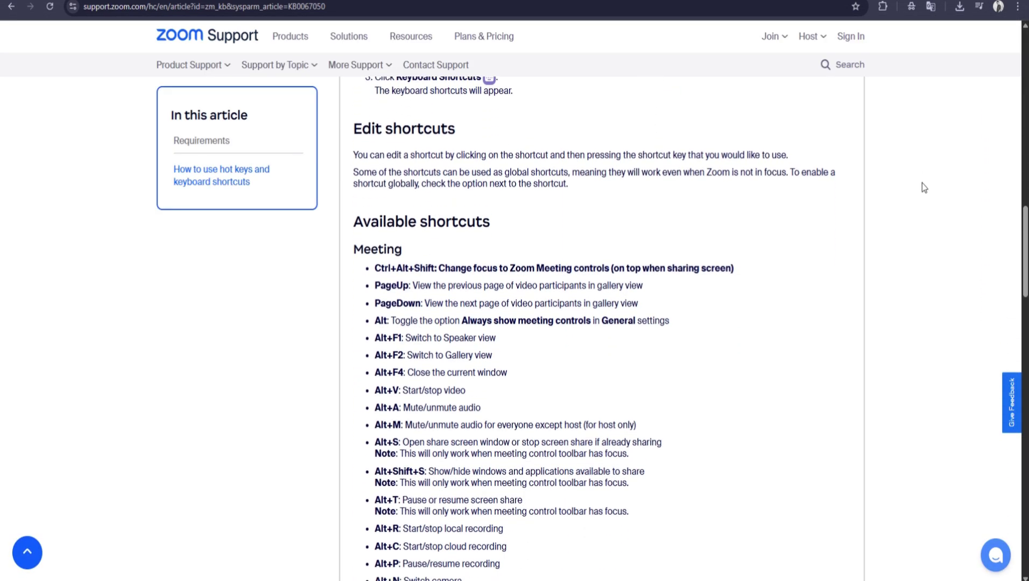
scroll(796, 191, down, 2)
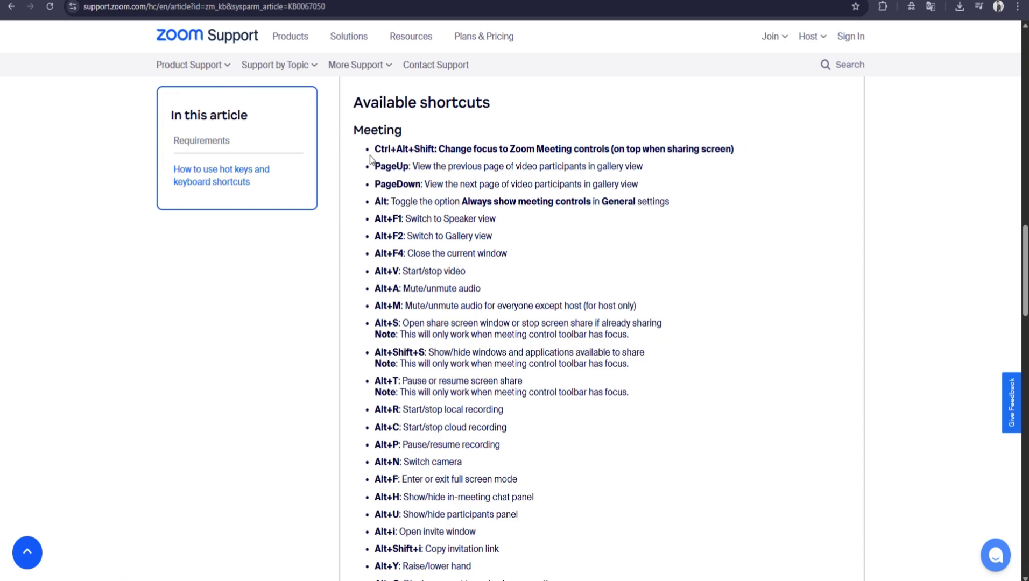
drag(375, 152, 527, 345)
scroll(400, 469, down, 4)
scroll(424, 473, down, 5)
scroll(430, 485, down, 7)
click(527, 346)
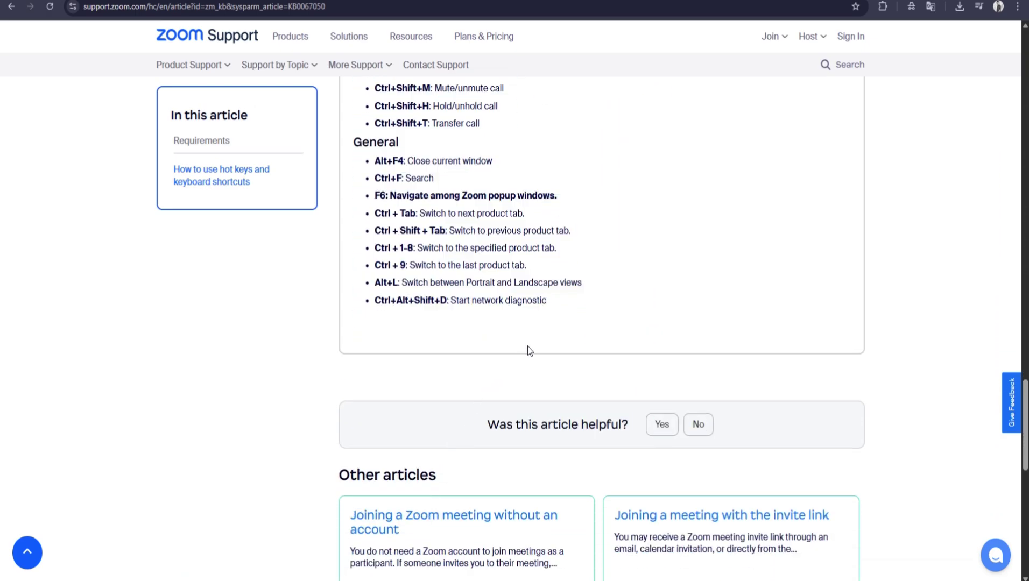
scroll(533, 332, up, 15)
scroll(533, 332, up, 6)
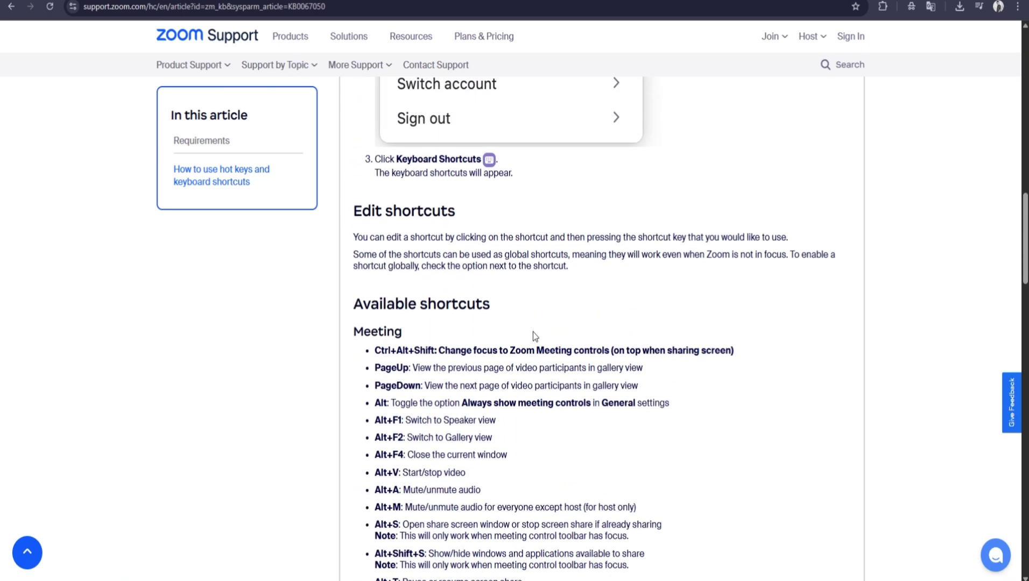
scroll(526, 315, down, 6)
scroll(526, 315, down, 18)
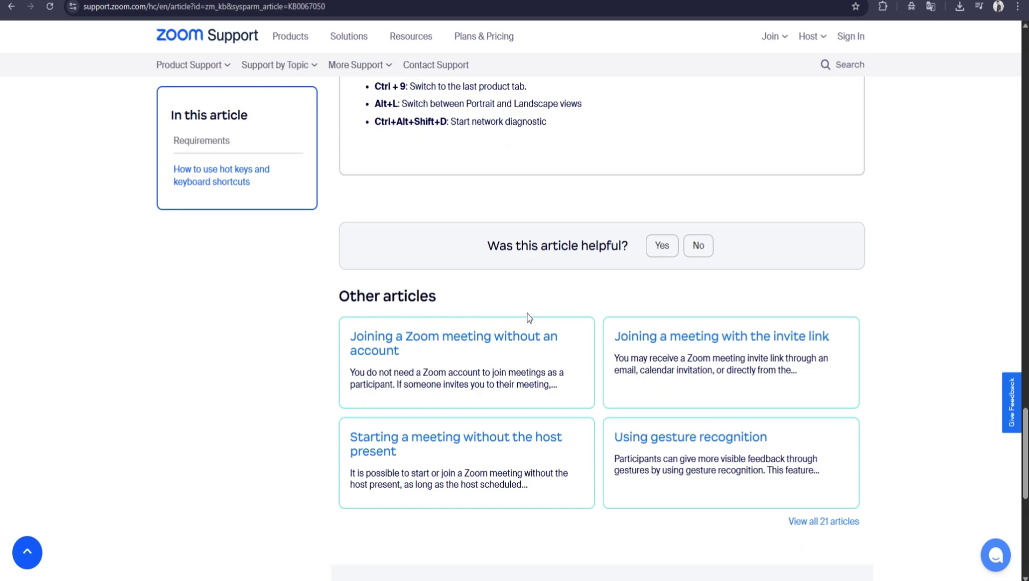
scroll(527, 318, down, 6)
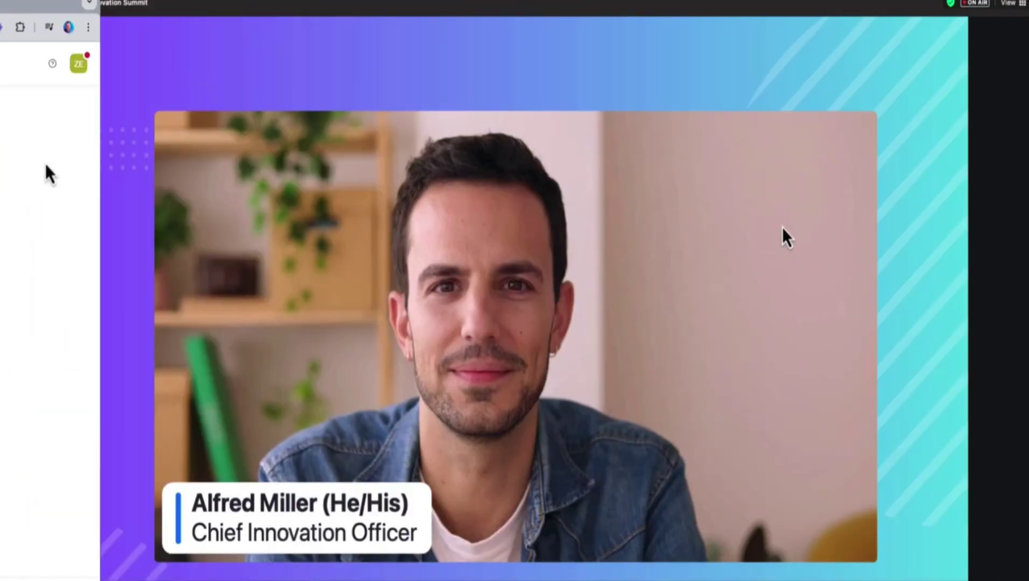
From your video's context menu, apply the Blue & Yellow name tag and first virtual background.
right_click(782, 228)
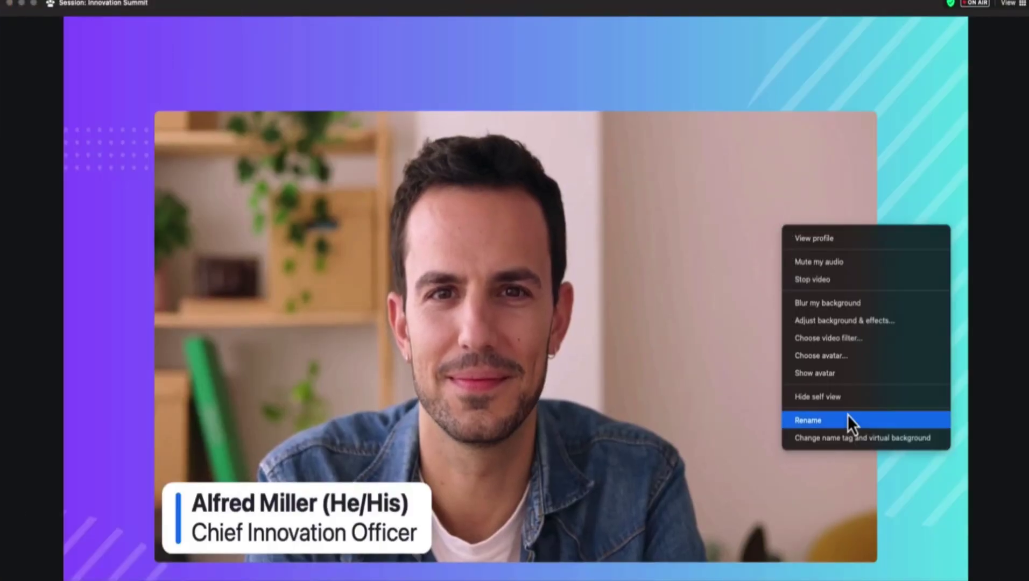
click(845, 436)
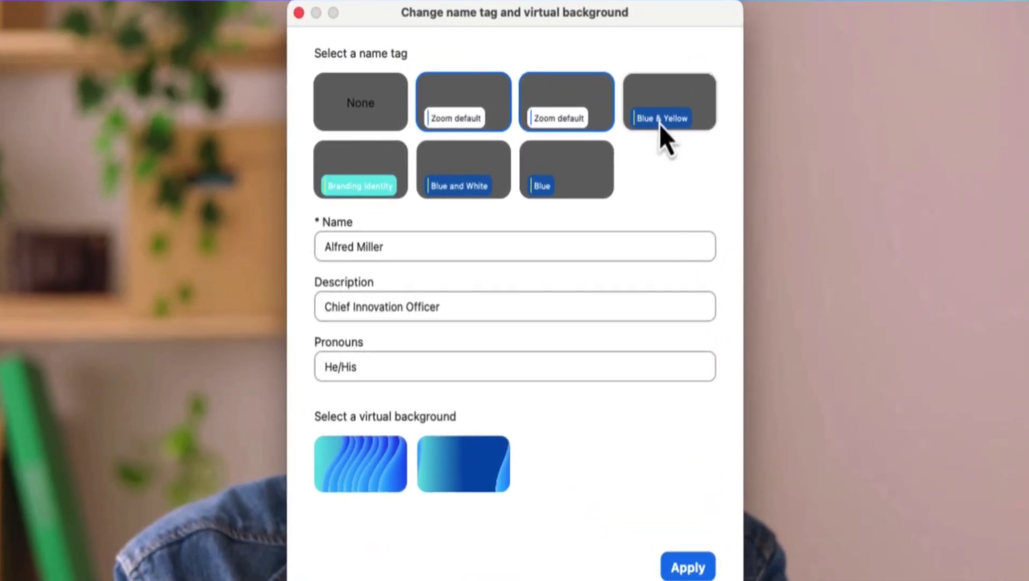
click(660, 124)
click(353, 470)
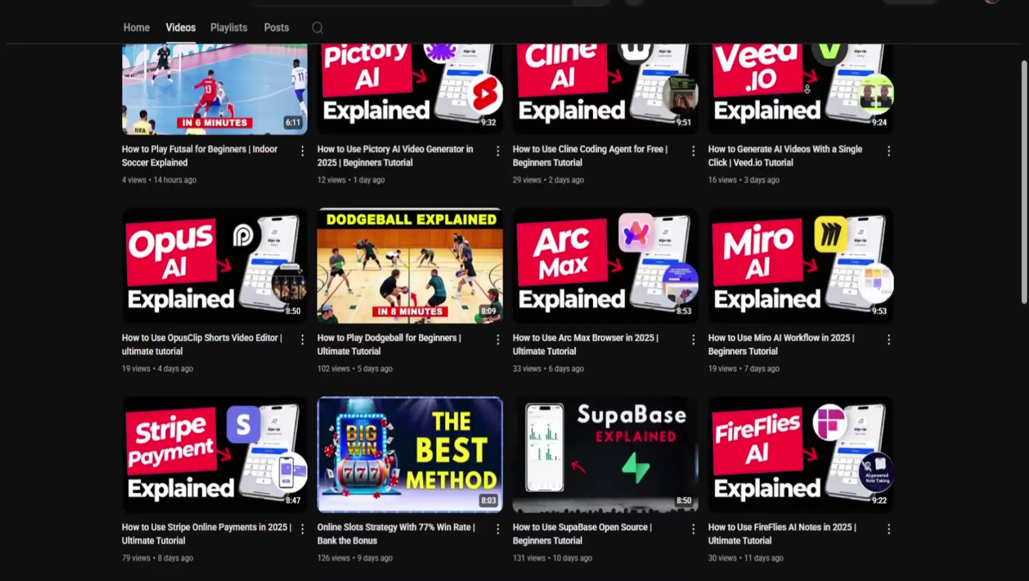
scroll(808, 91, down, 5)
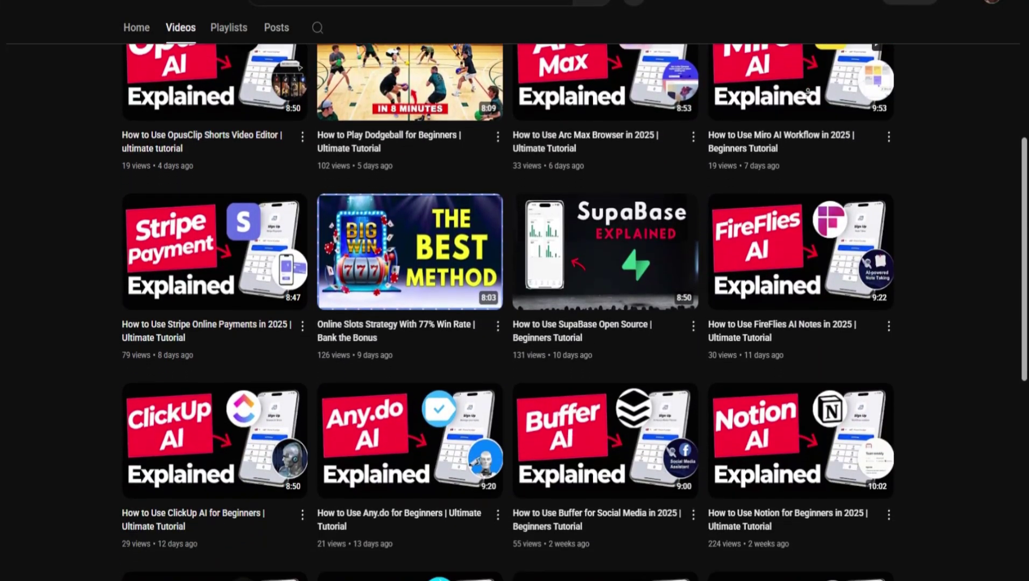
scroll(807, 91, down, 6)
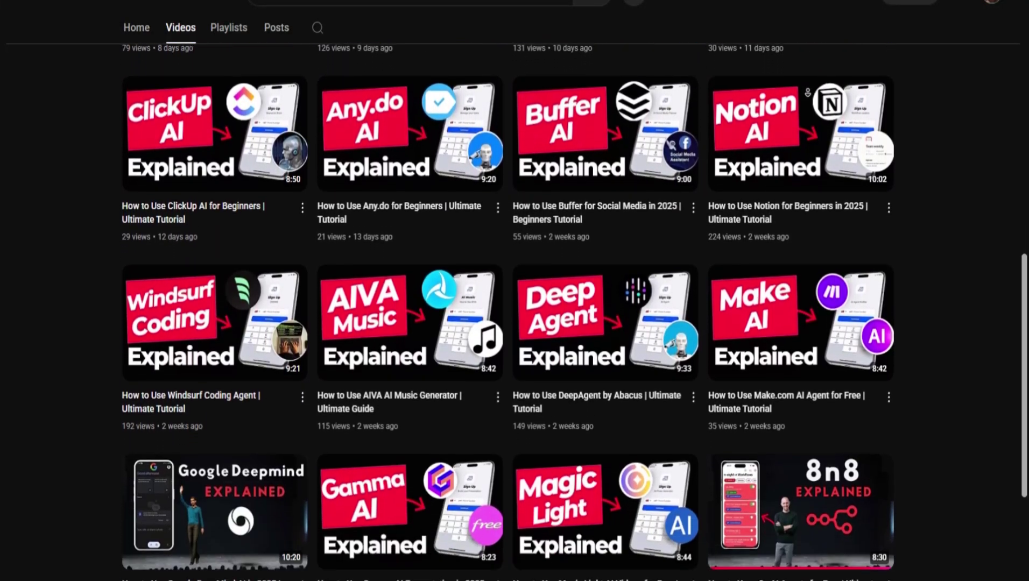
scroll(807, 92, down, 5)
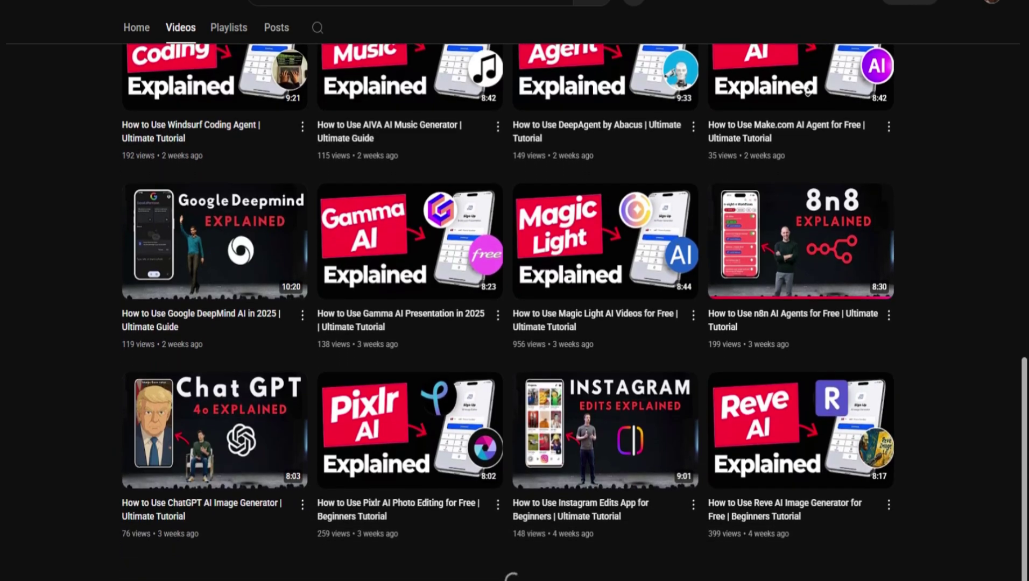
scroll(808, 93, down, 6)
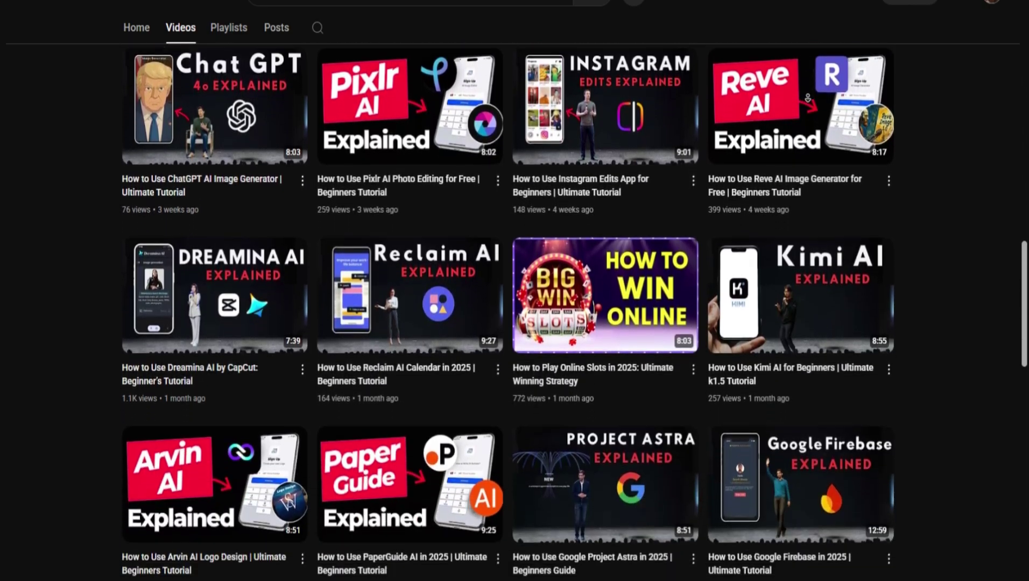
scroll(808, 97, down, 2)
scroll(808, 101, down, 9)
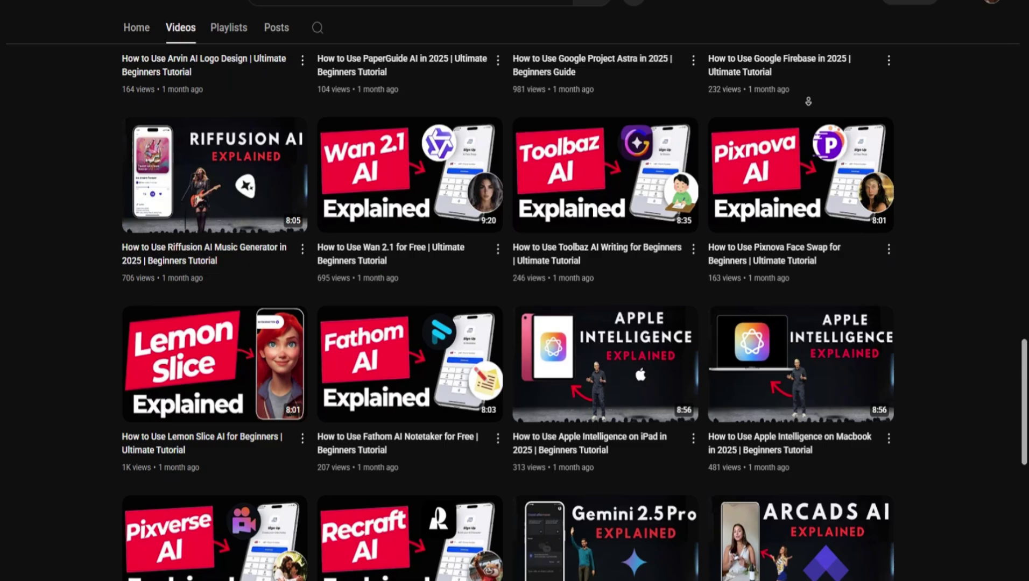
scroll(807, 101, down, 7)
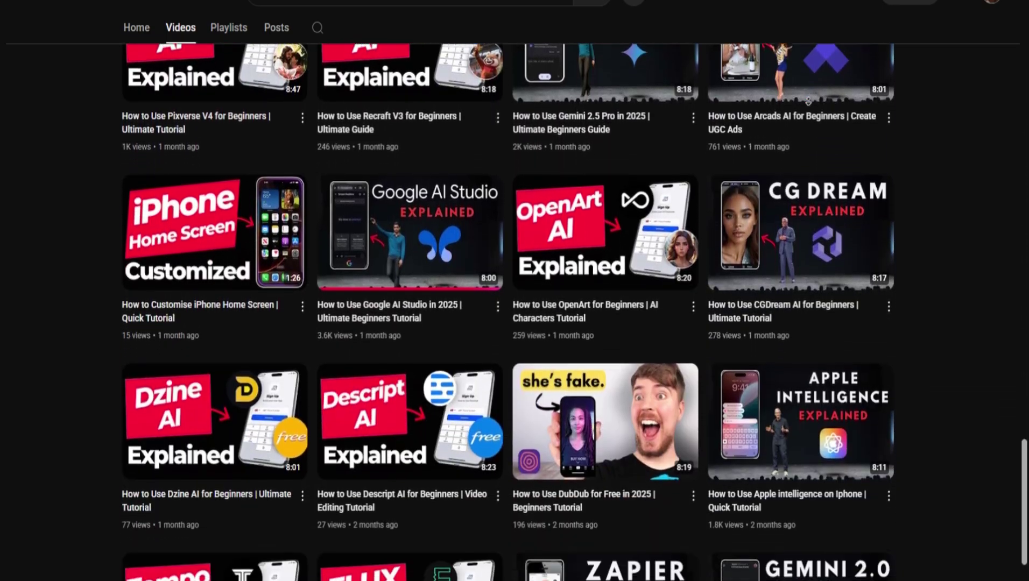
scroll(807, 101, down, 15)
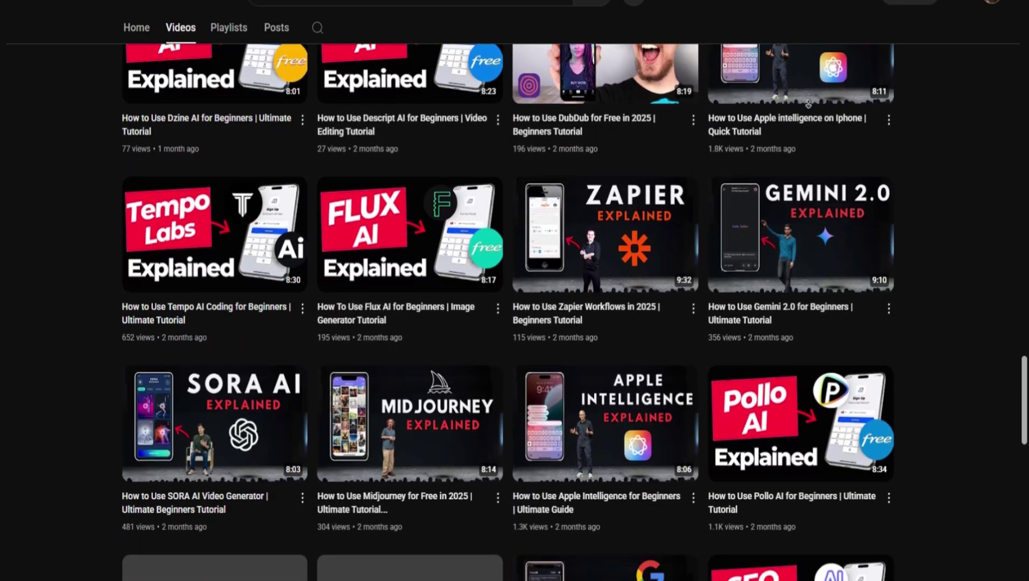
scroll(952, 172, up, 20)
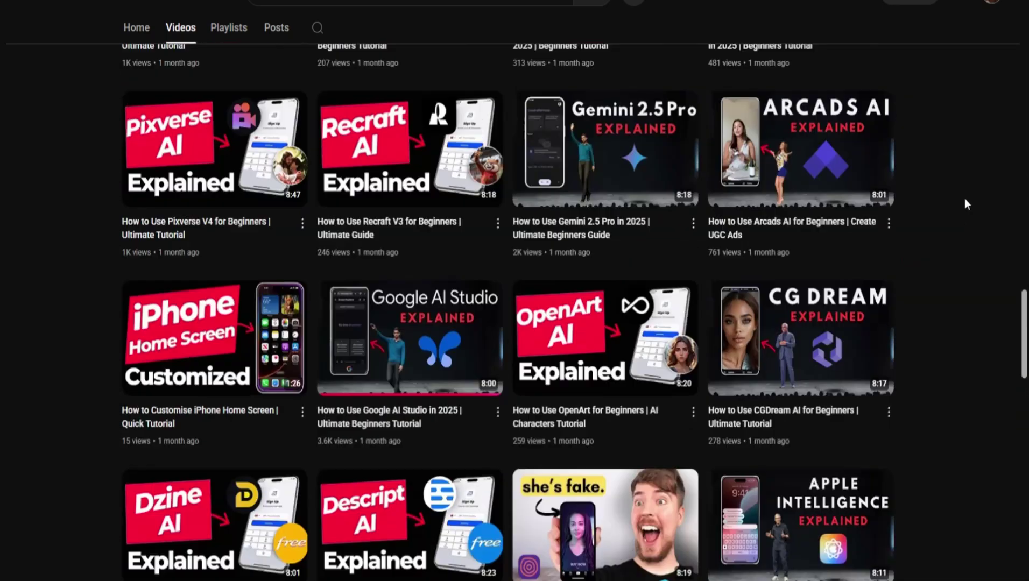